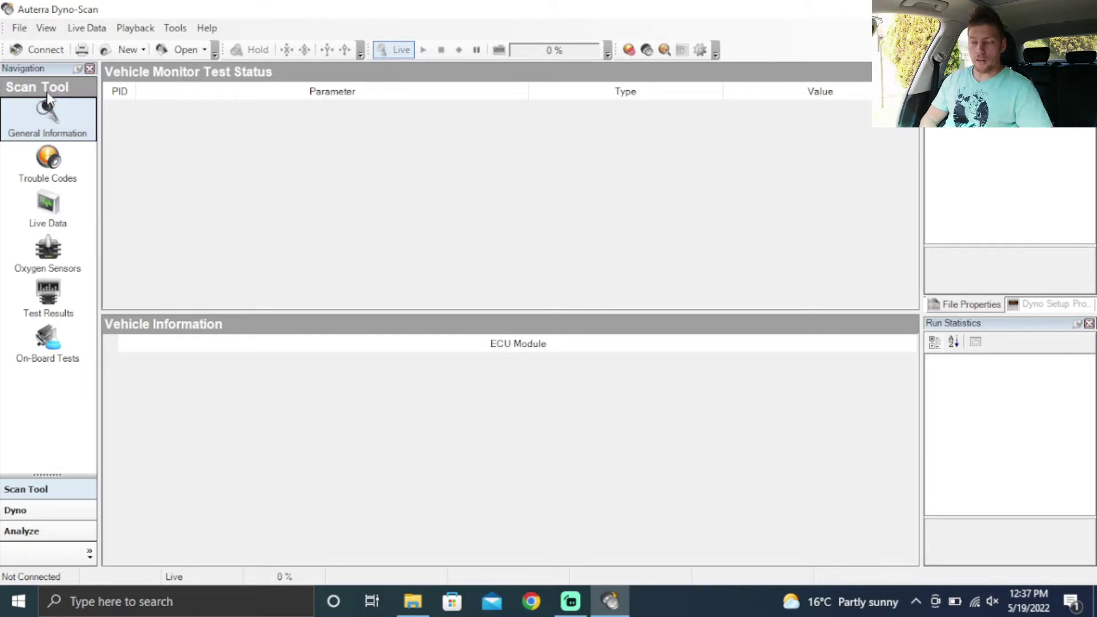
Switch to Dyno > Power Torque and bring up the File menu's Open options
left_click(43, 510)
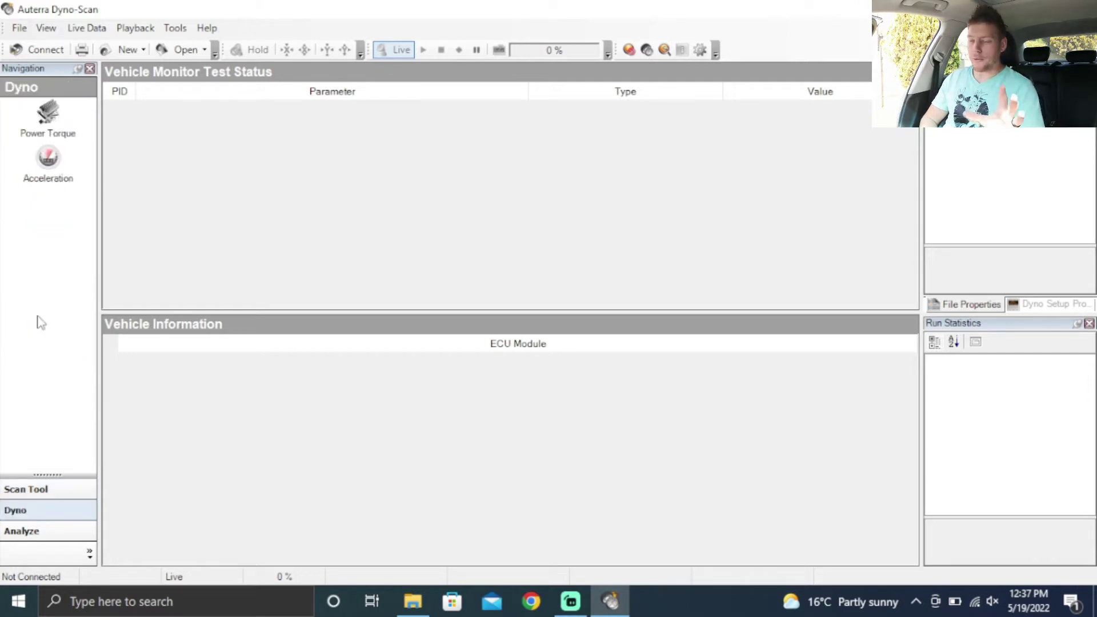
left_click(54, 116)
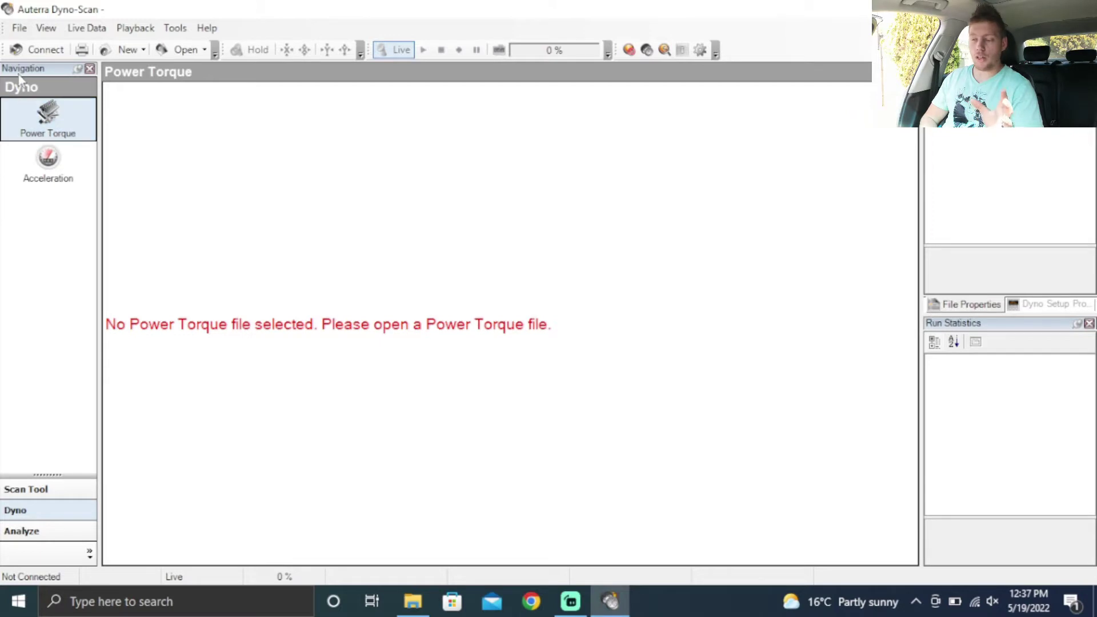
left_click(19, 28)
mouse_move(42, 71)
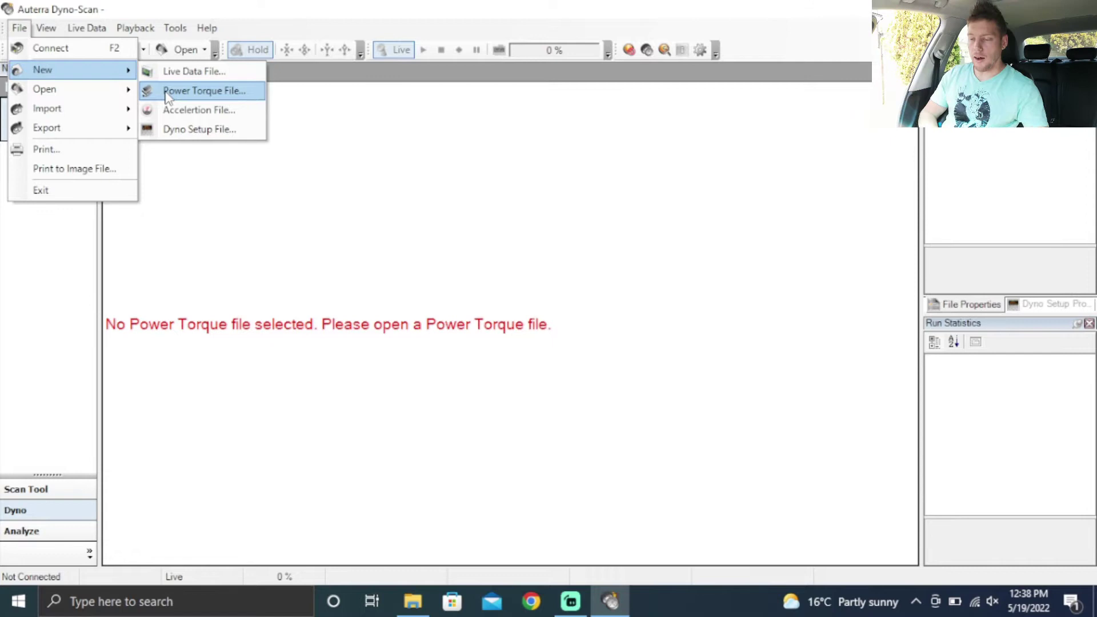
Load Power.pt from the 2.0T folder as the Power Torque file
left_click(175, 112)
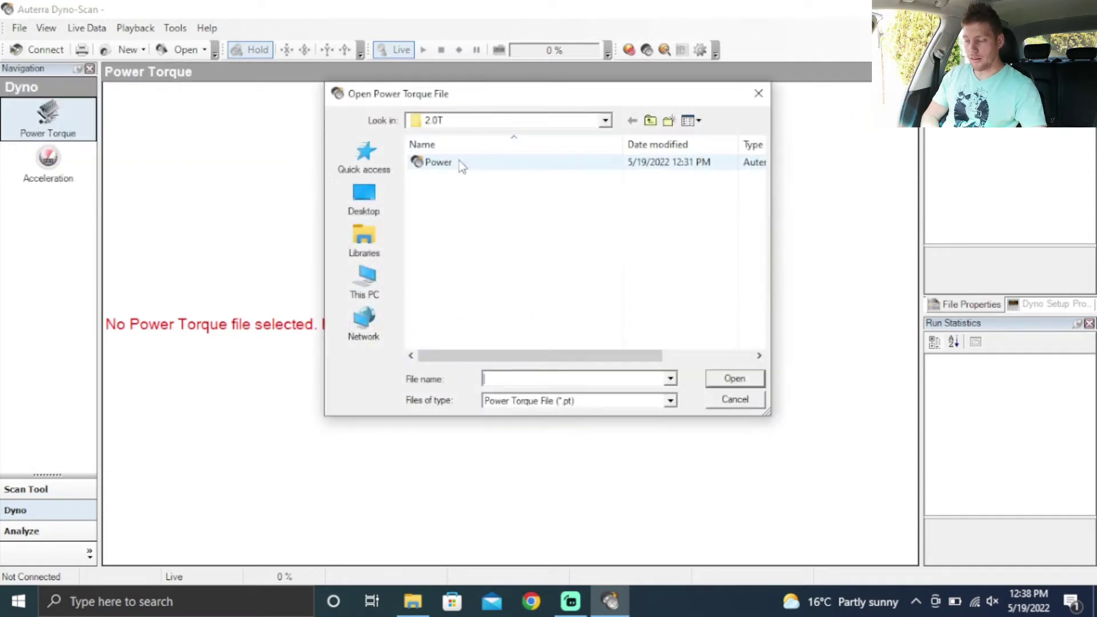
double_click(461, 165)
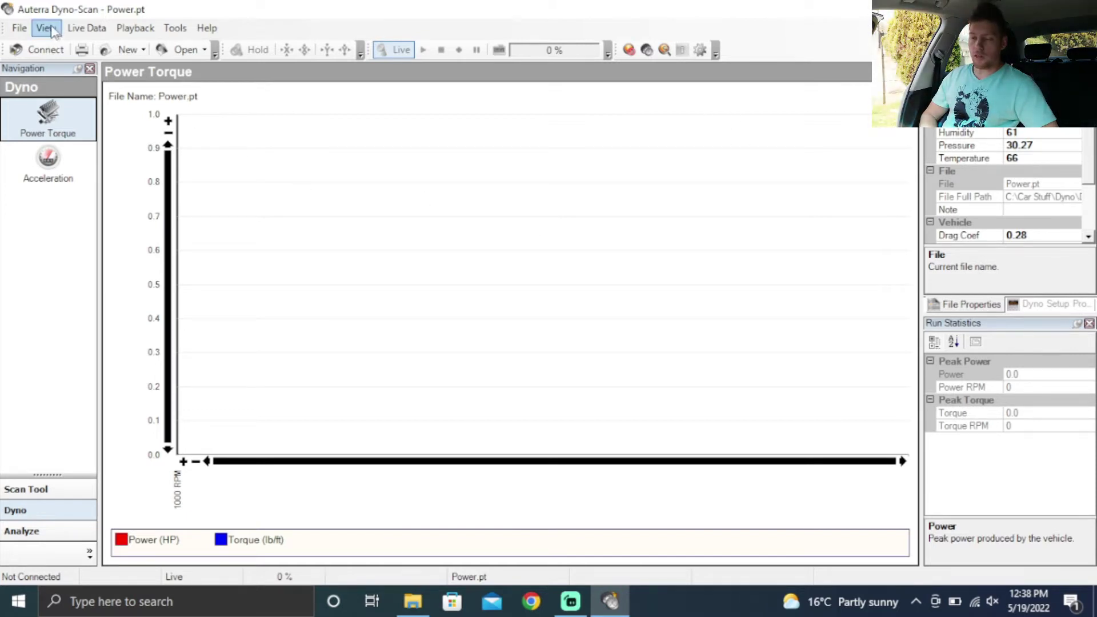
left_click(20, 28)
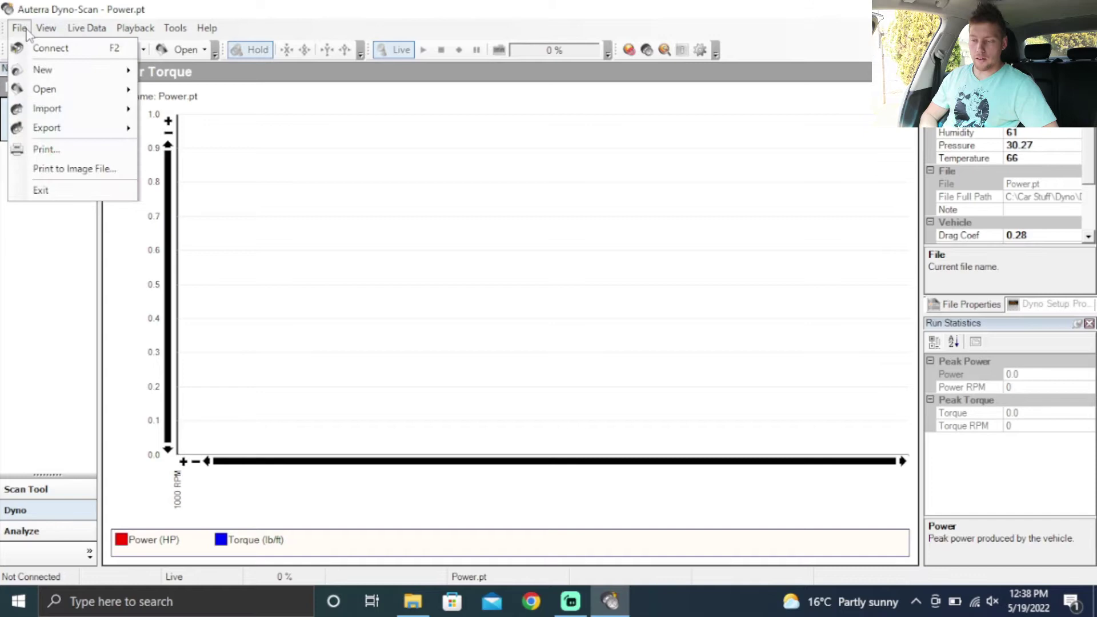
mouse_move(72, 80)
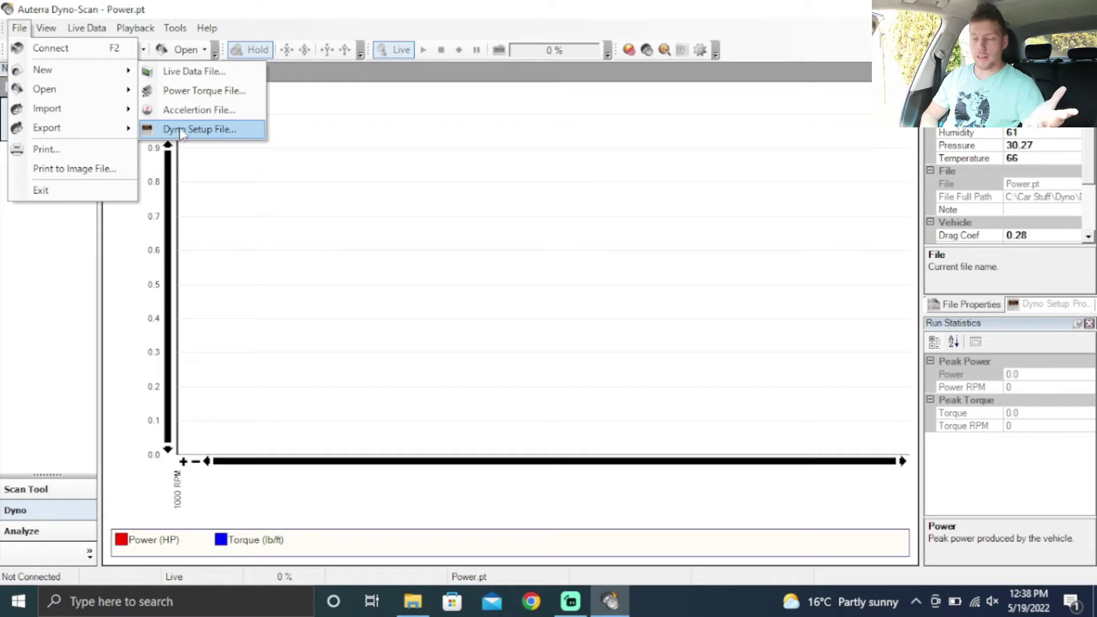
Load the Dyno.ds setup file, giving elevation 4900, humidity 61, pressure 30.27, temperature 66
mouse_move(109, 88)
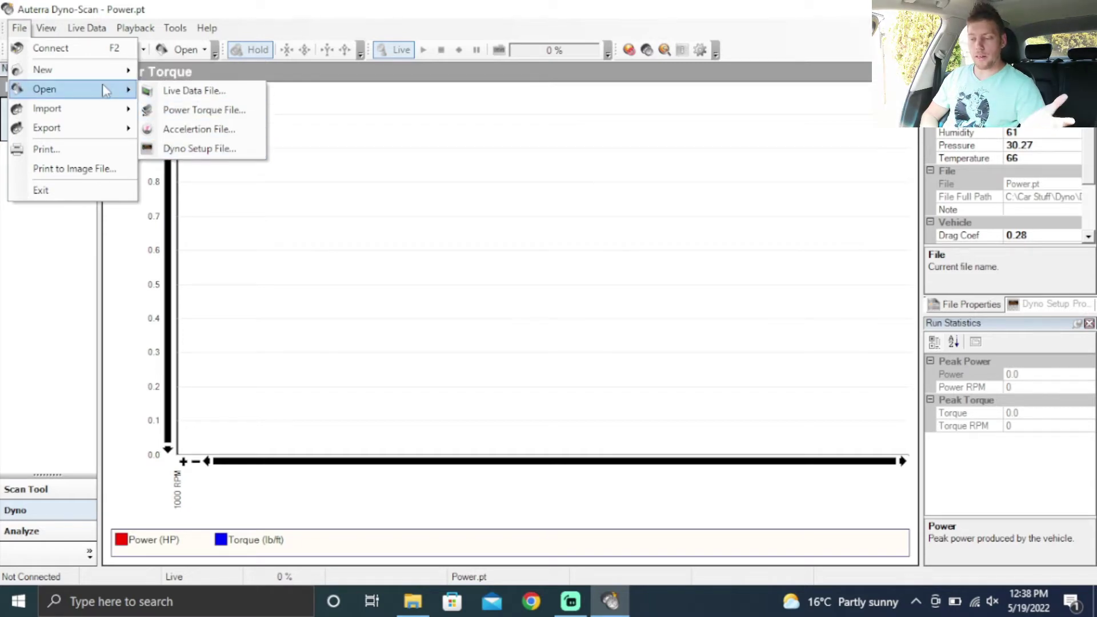
left_click(181, 149)
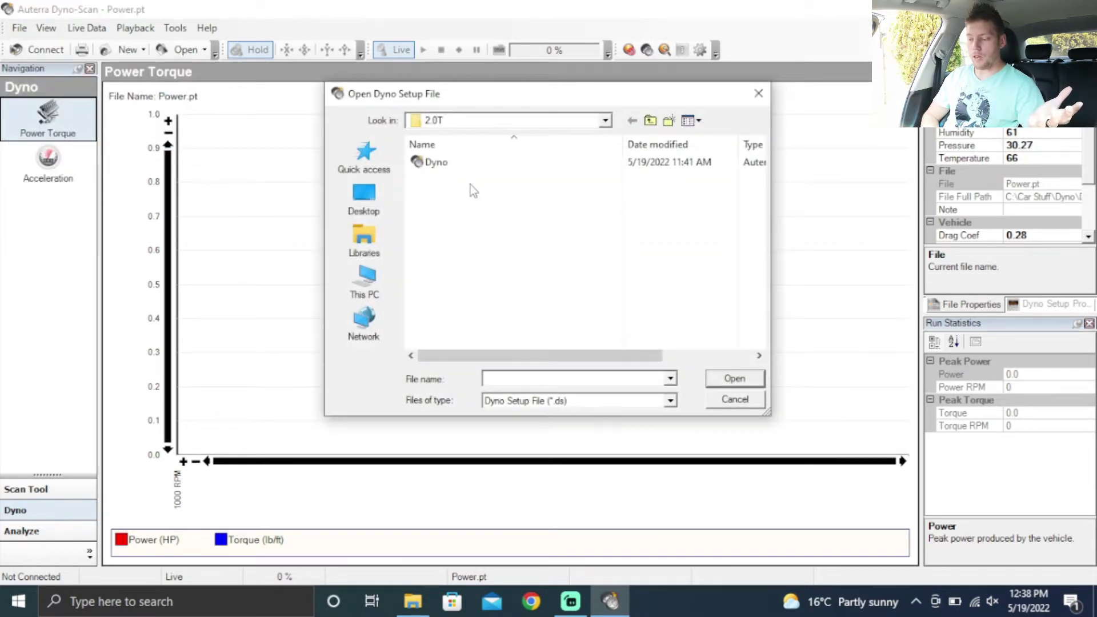
double_click(470, 161)
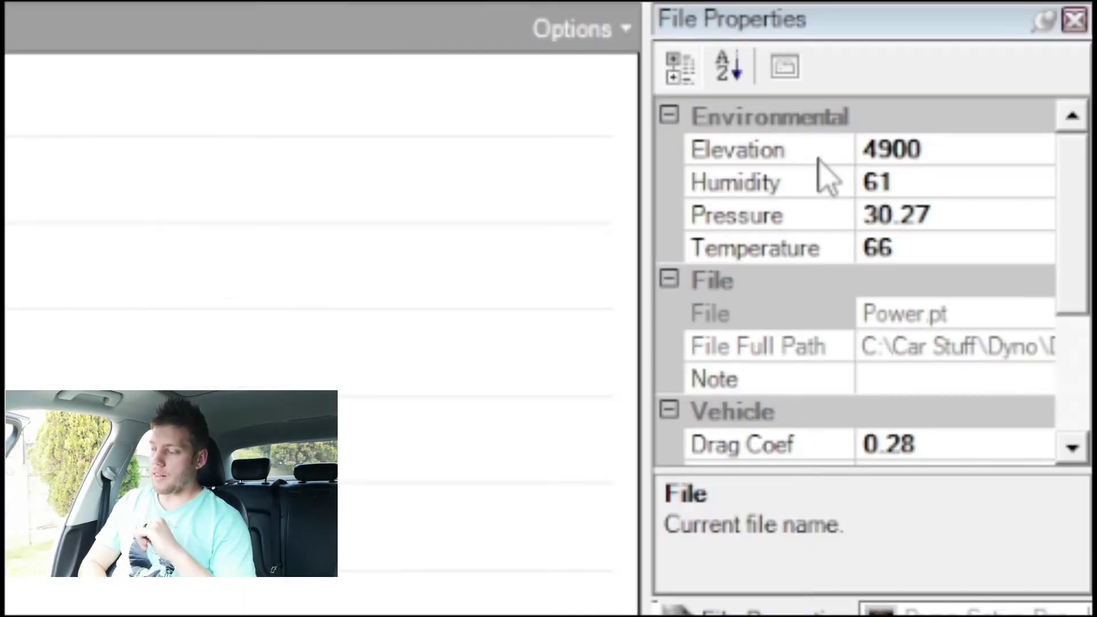
left_click(984, 122)
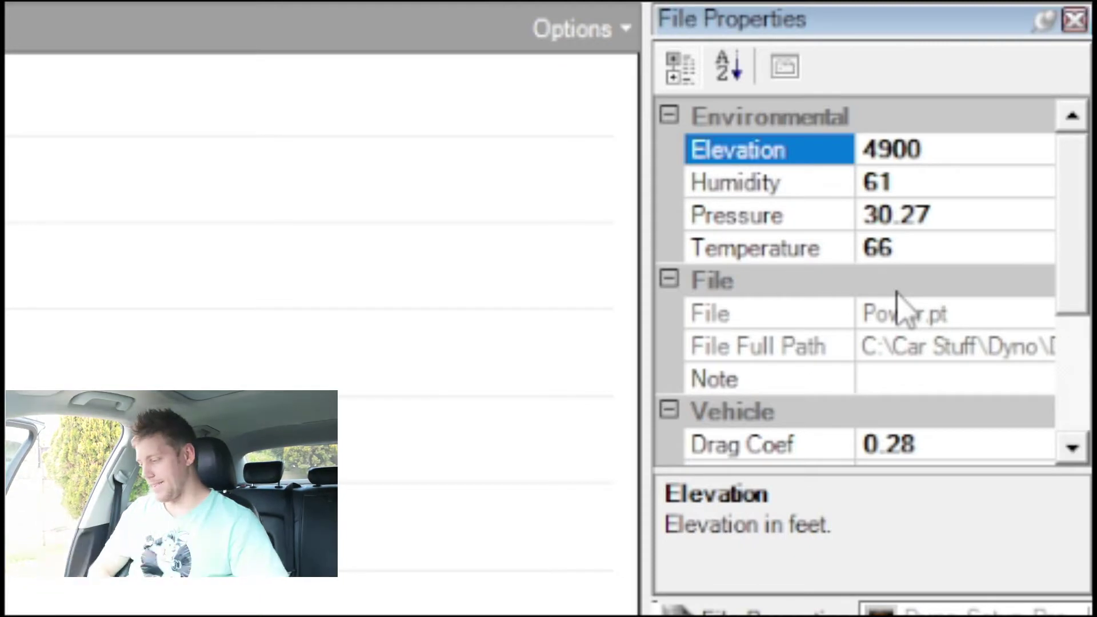
left_click(925, 178)
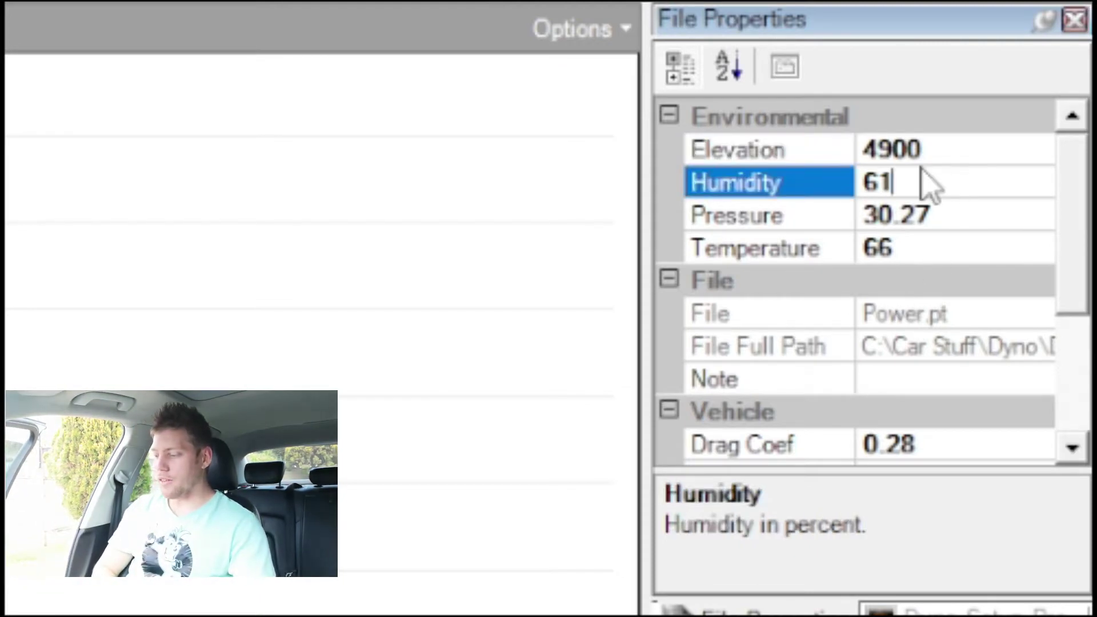
left_click(922, 147)
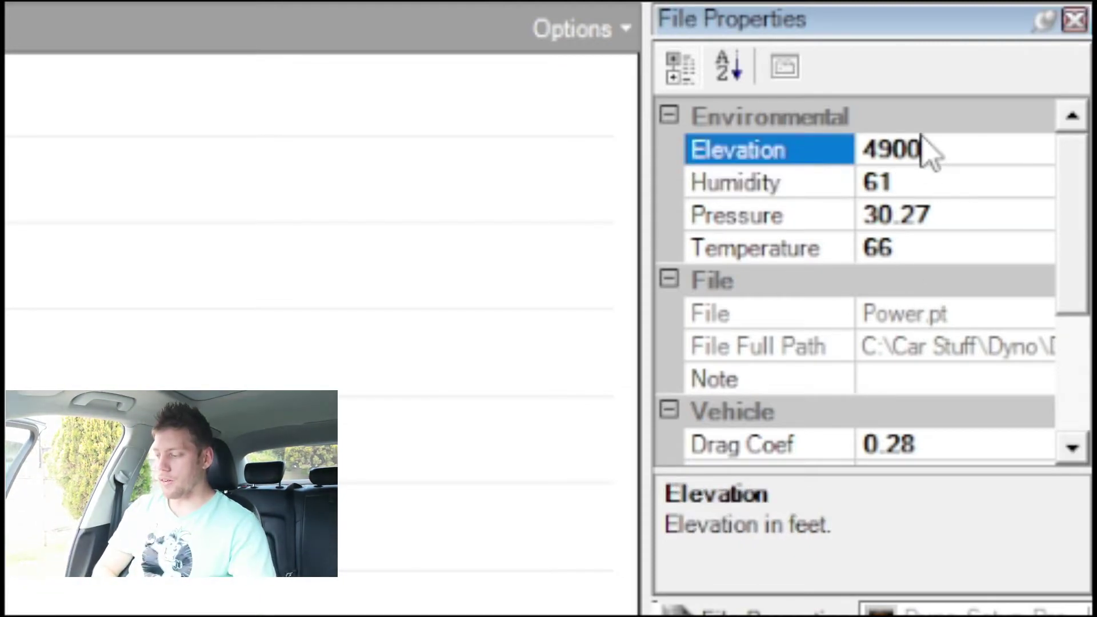
left_click(808, 190)
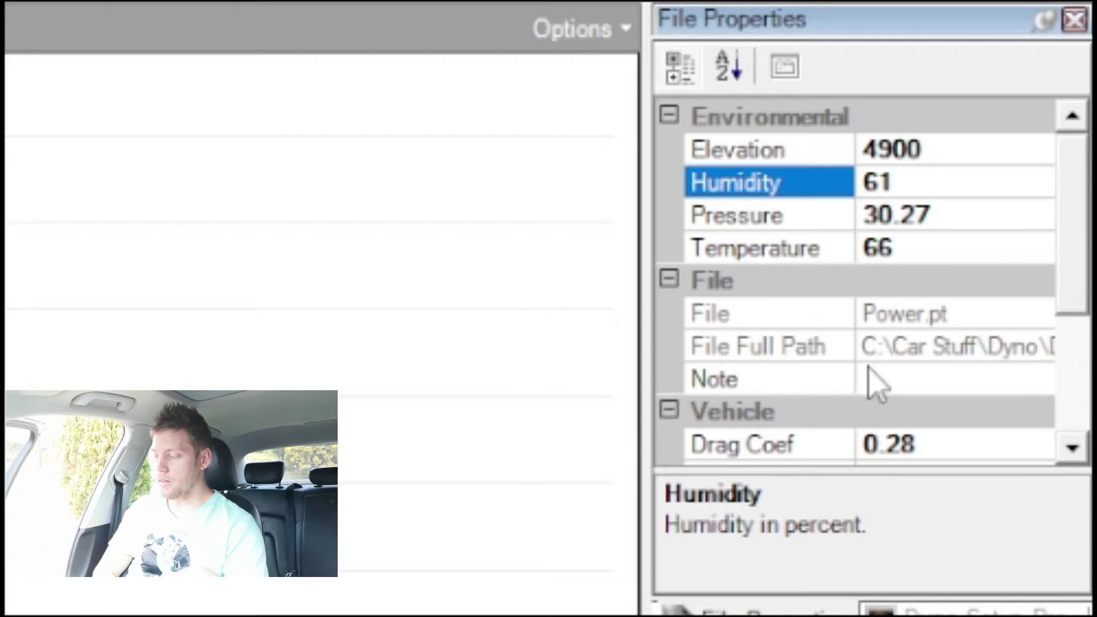
left_click(907, 217)
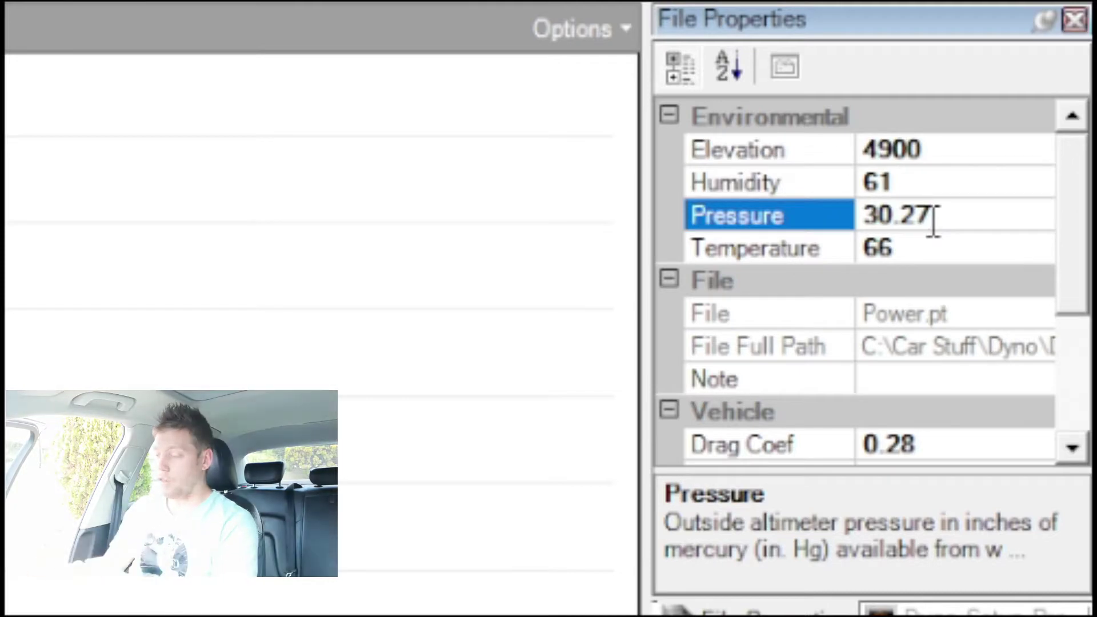
left_click(920, 249)
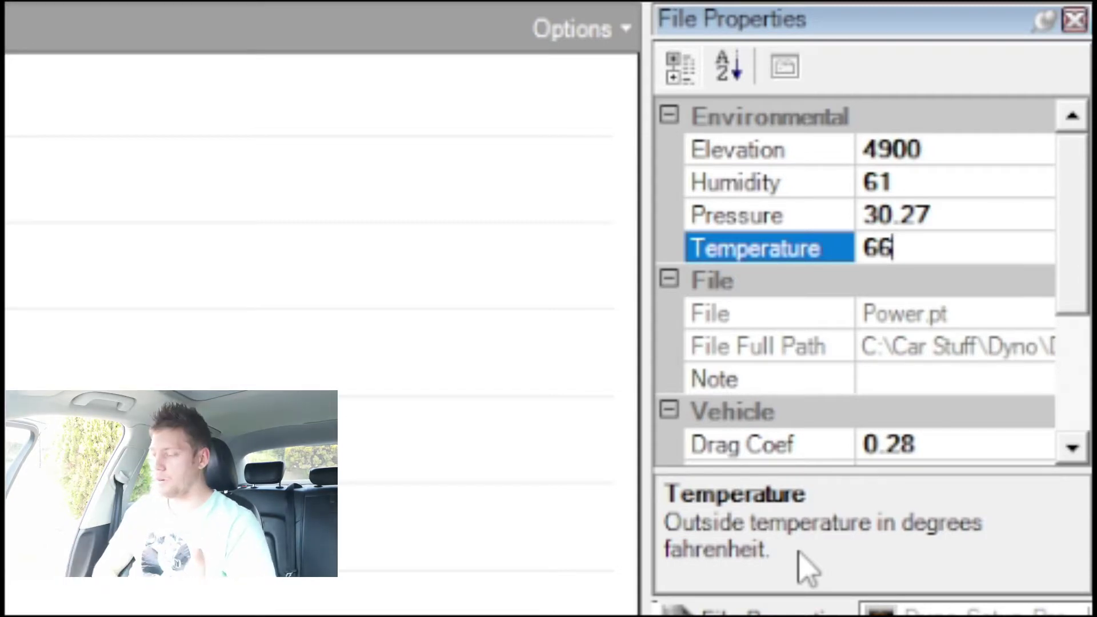
left_click(742, 223)
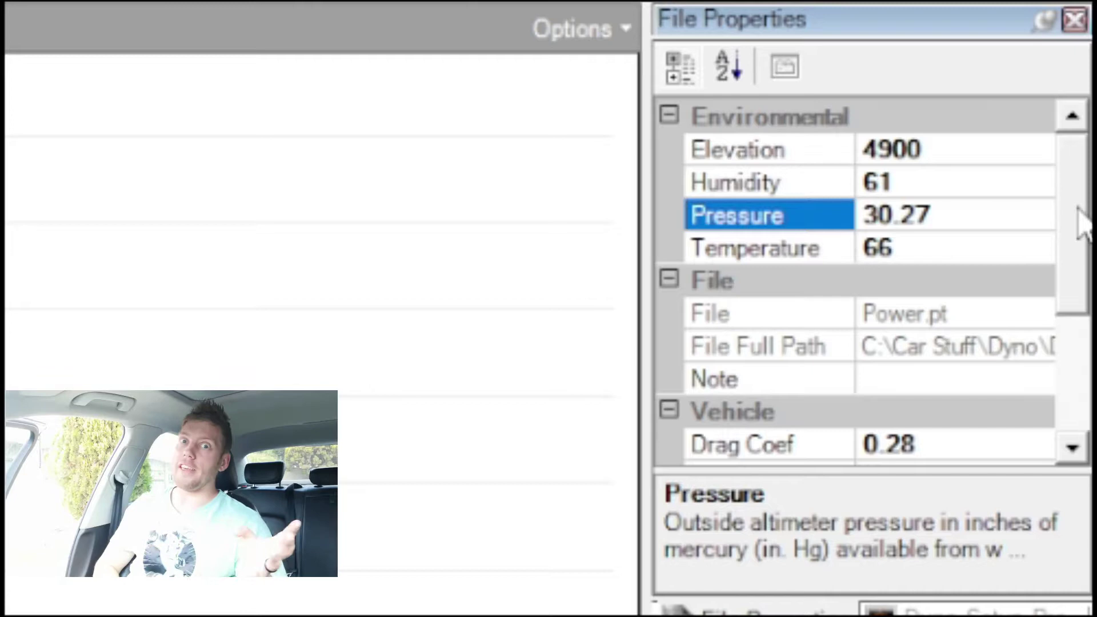
left_click_drag(1077, 214, 1076, 289)
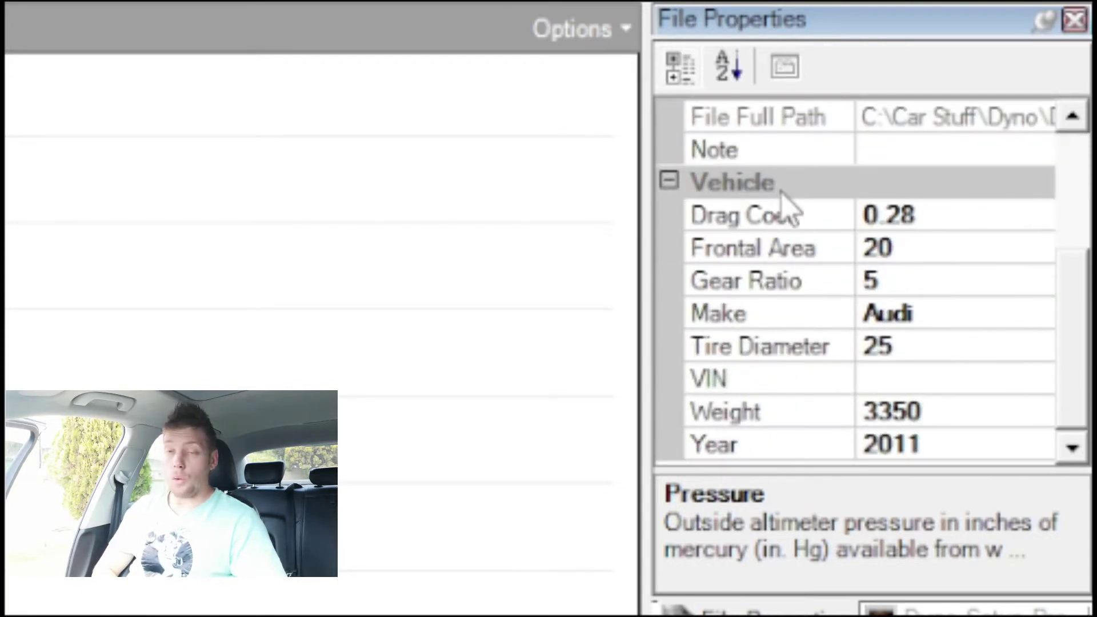
left_click(774, 219)
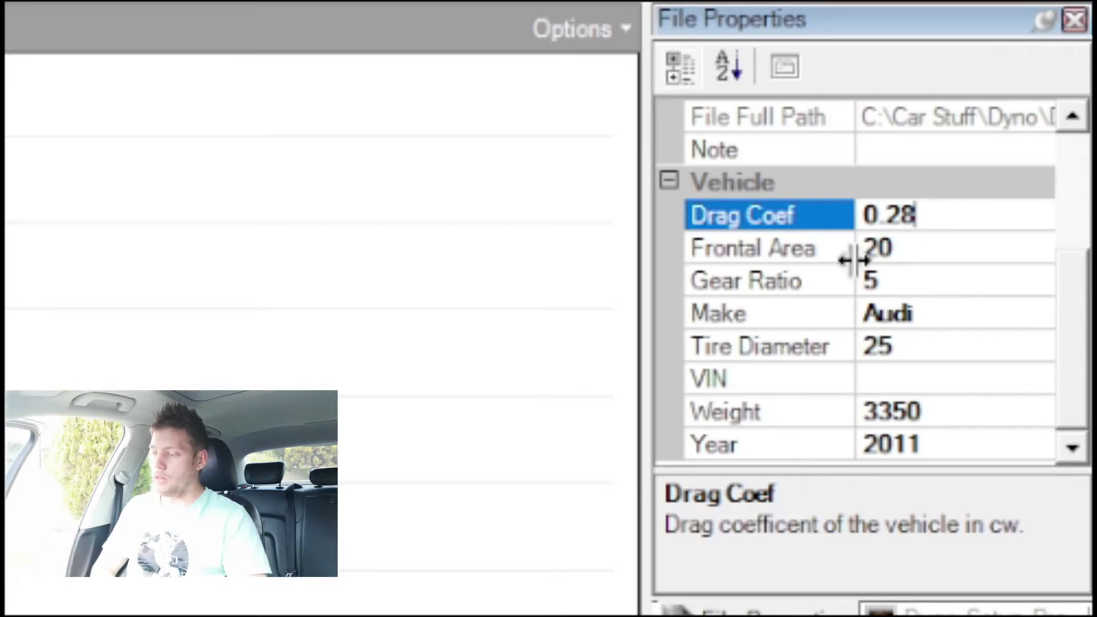
left_click(817, 256)
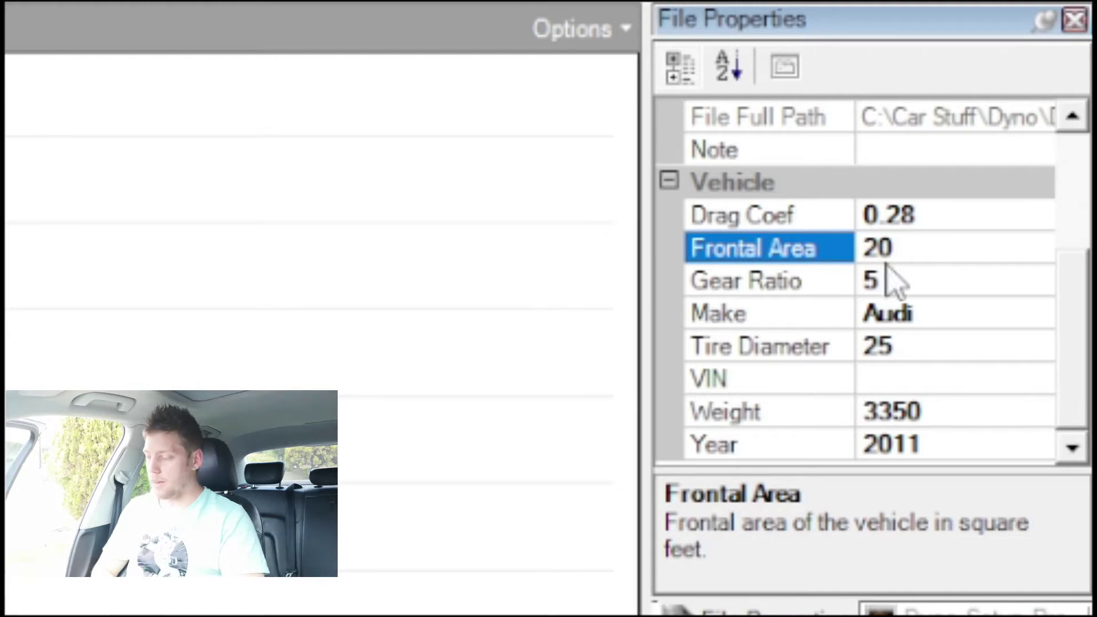
left_click(800, 286)
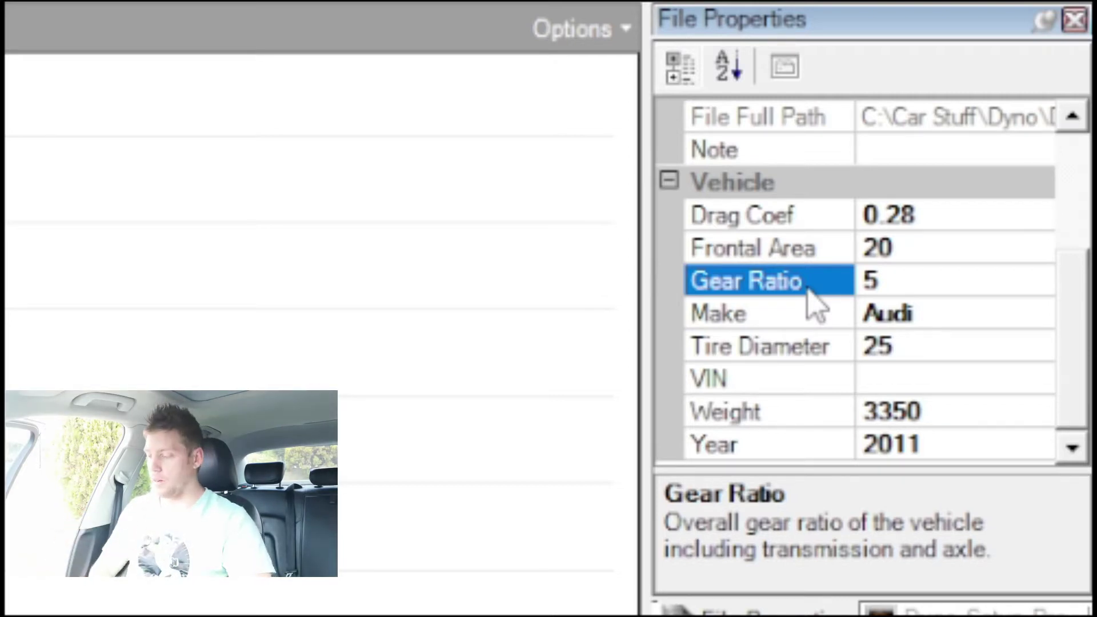
left_click(784, 316)
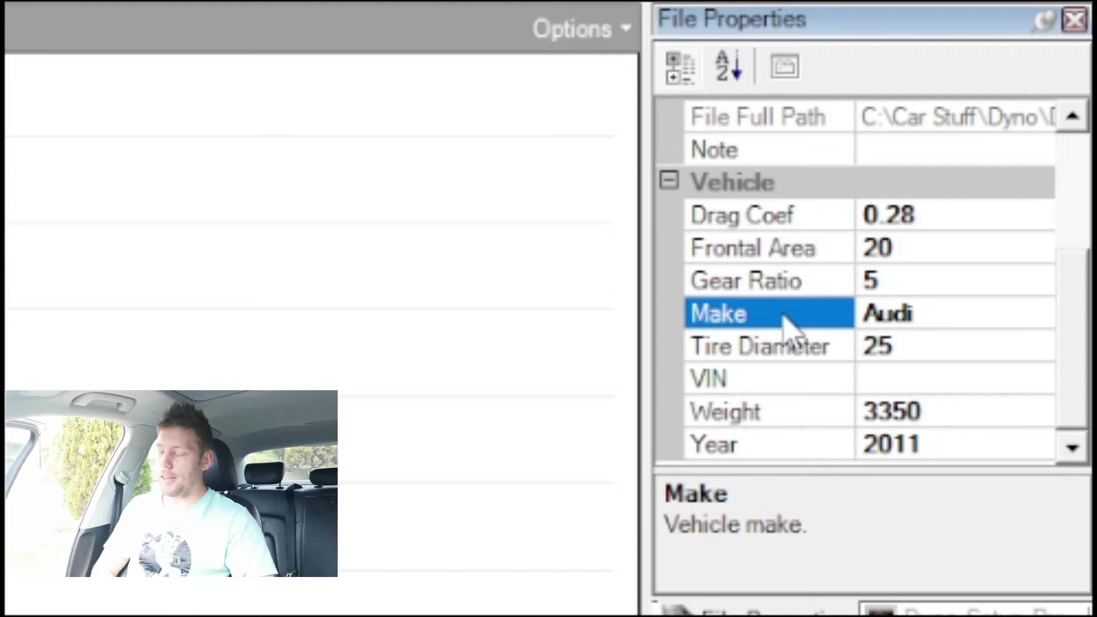
left_click(783, 345)
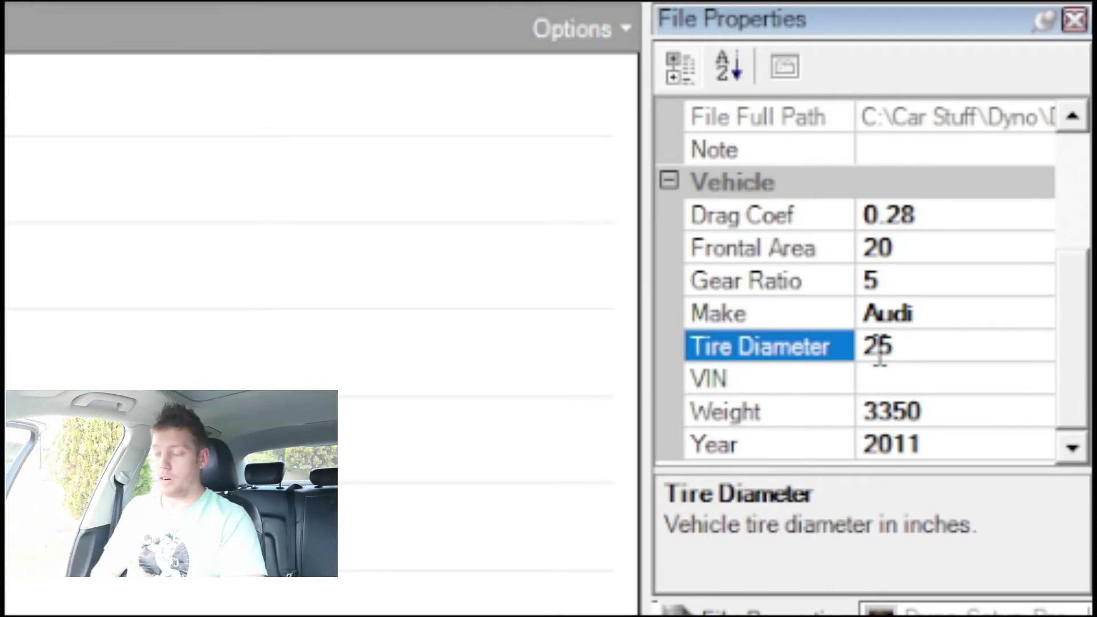
left_click(842, 414)
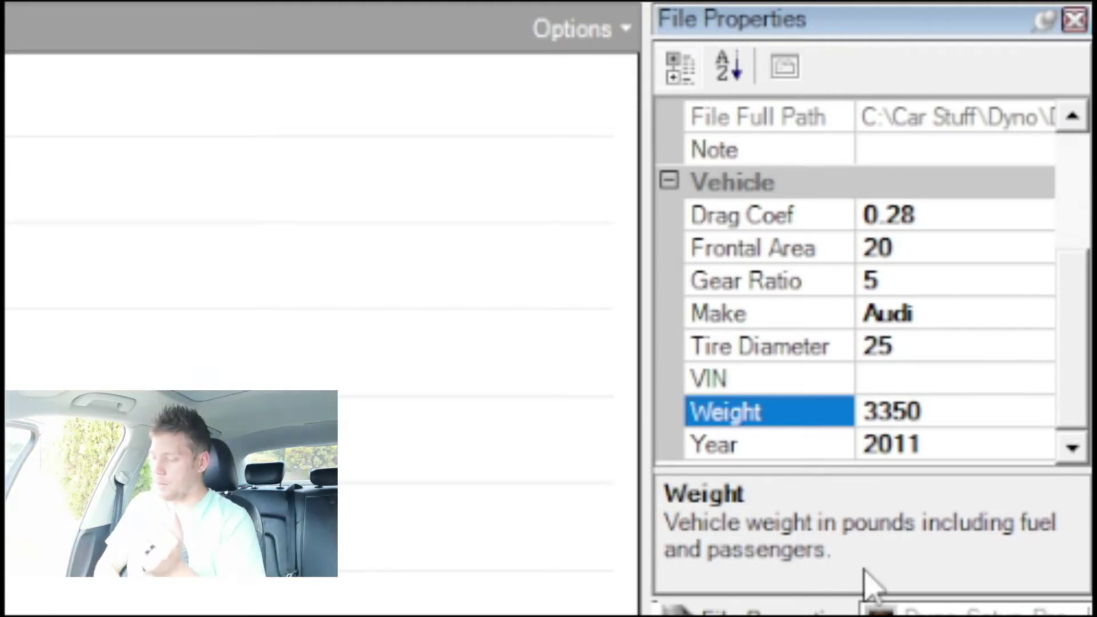
Change the vehicle weight in File Properties from 3350 to 3400
left_click_drag(924, 412, 878, 413)
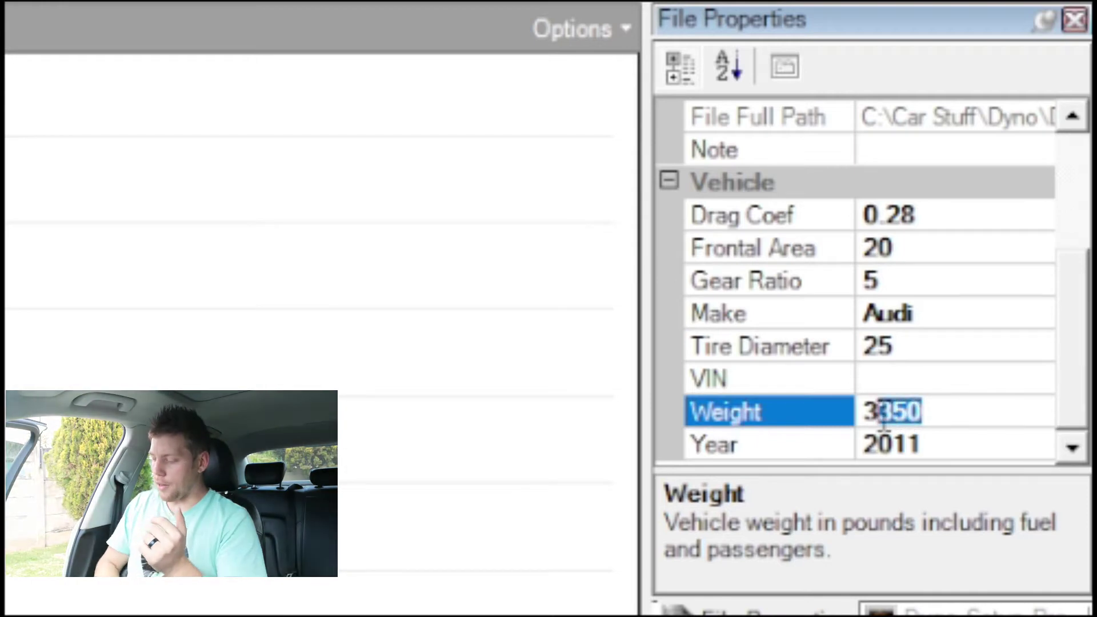
type("400")
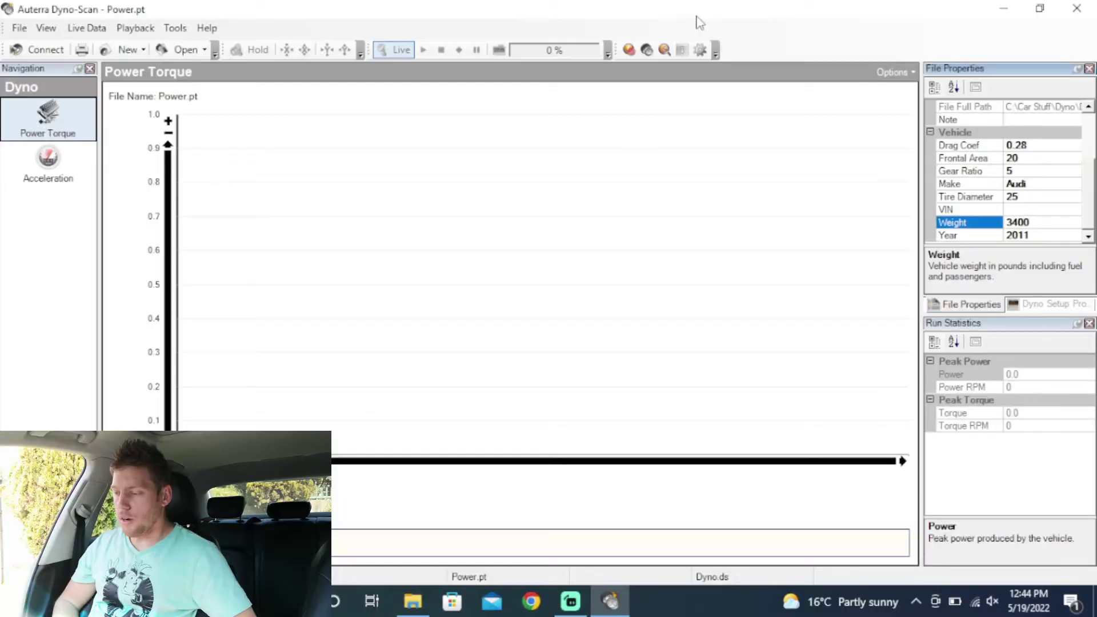
In the Gear Ratio calculator, compute a 25.40-inch diameter for a 235/40 R18 tire
left_click(699, 52)
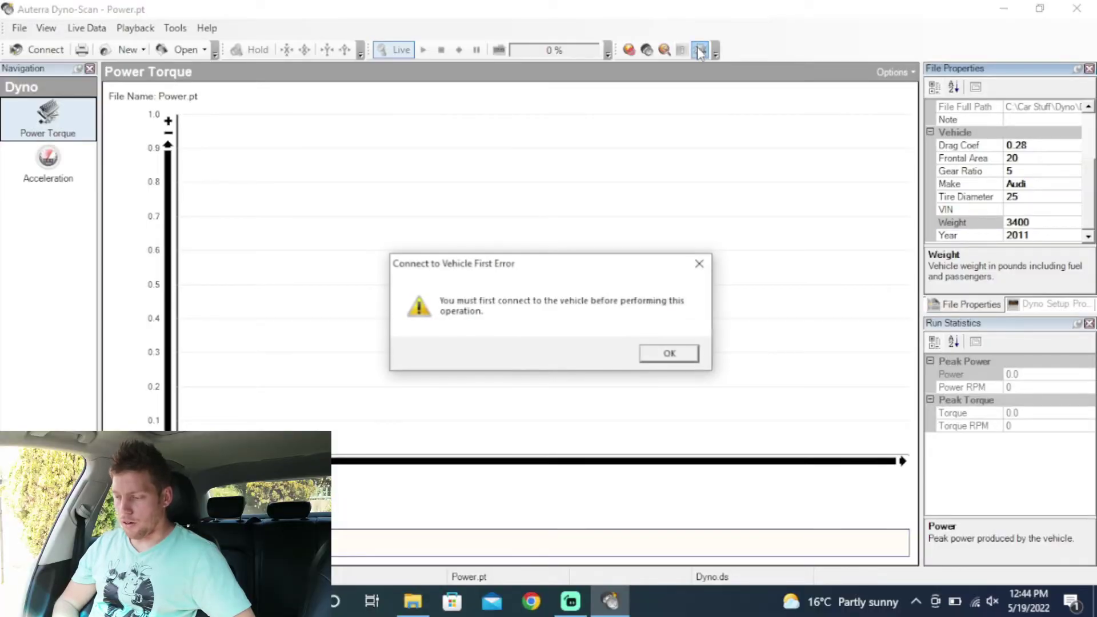
left_click(667, 354)
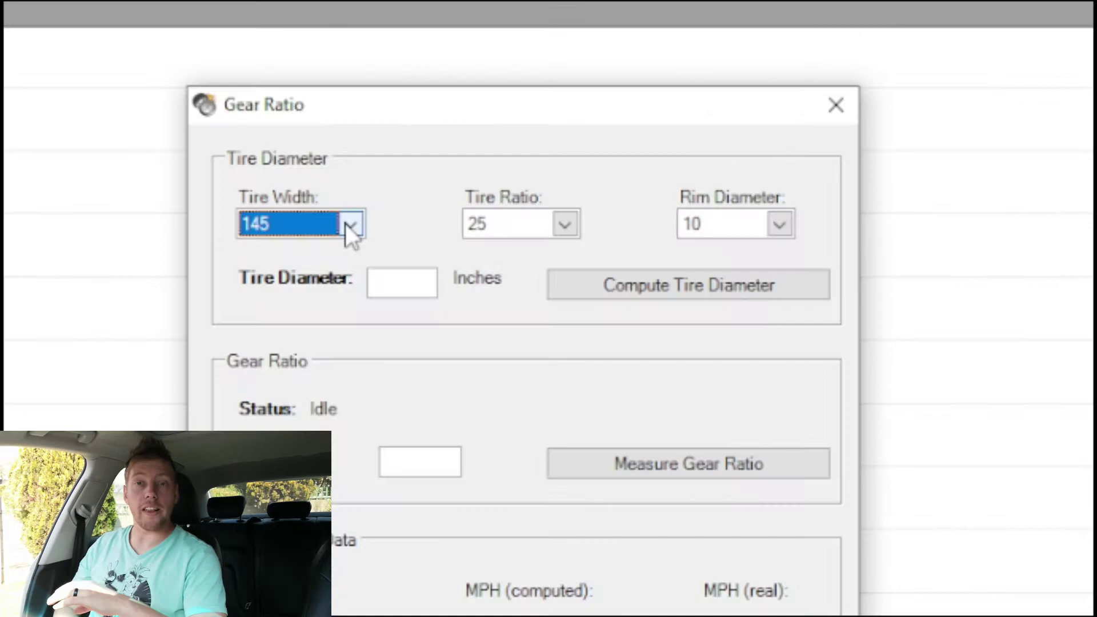
left_click(348, 224)
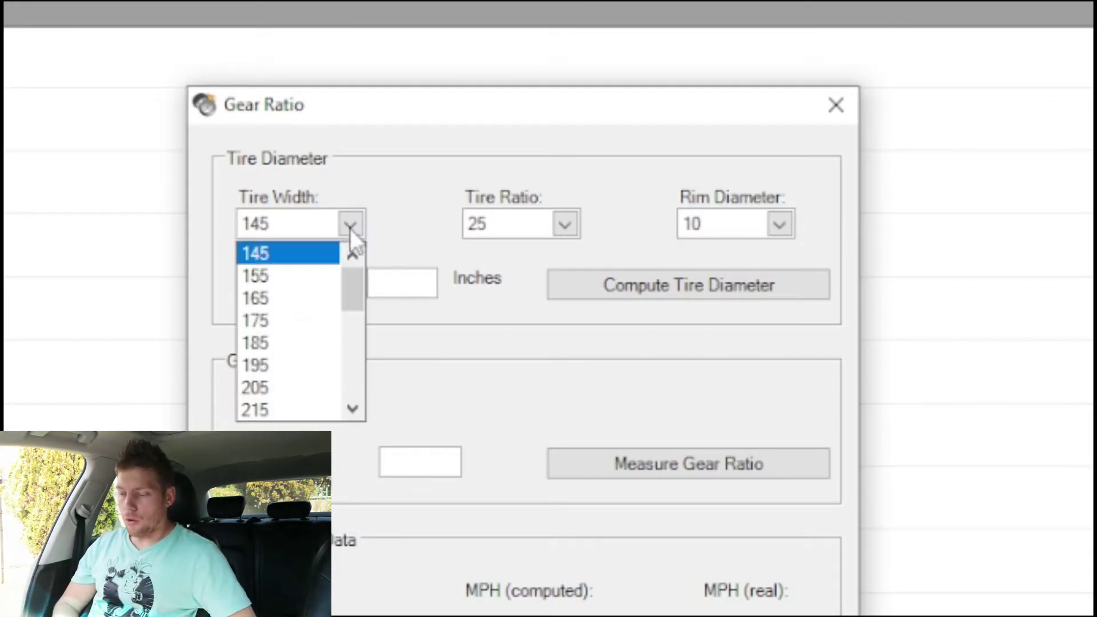
left_click_drag(351, 295, 349, 319)
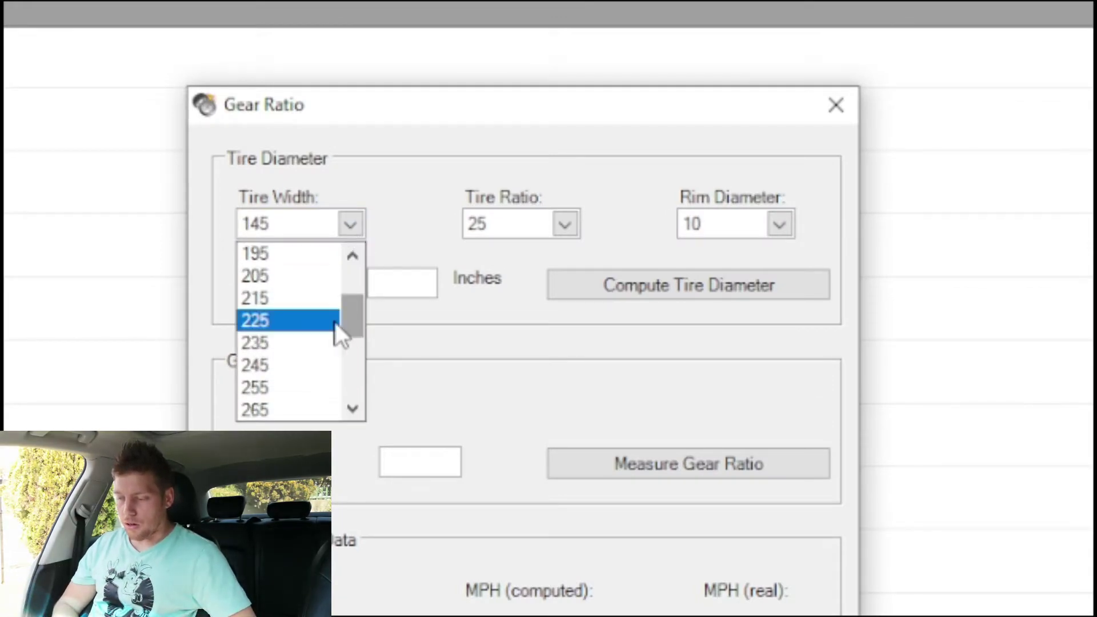
left_click(309, 342)
left_click(574, 224)
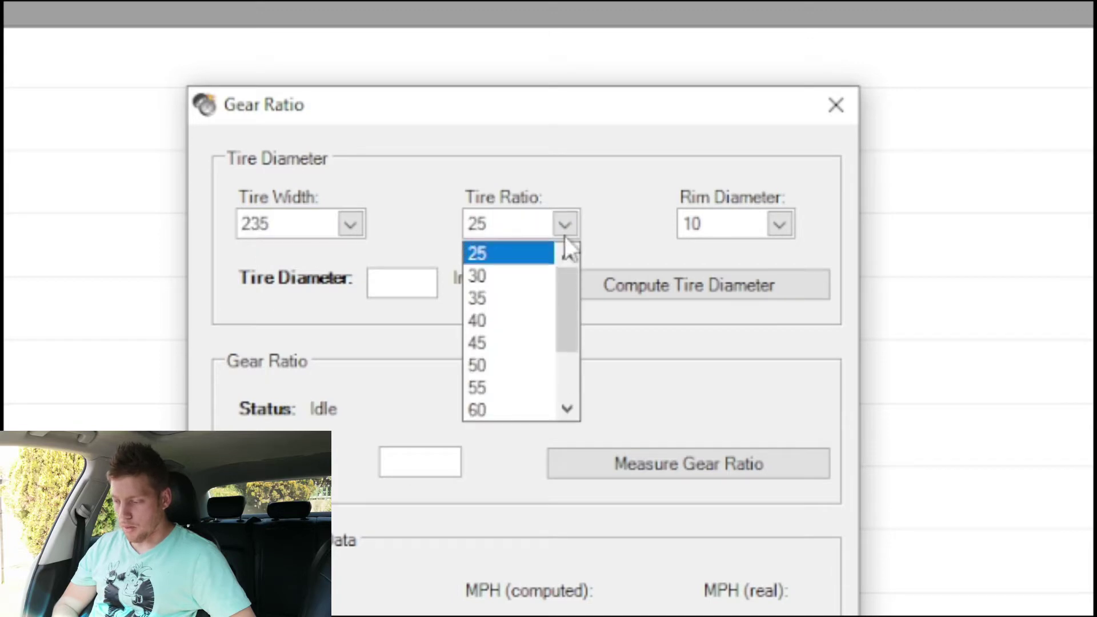
left_click(541, 320)
left_click(791, 224)
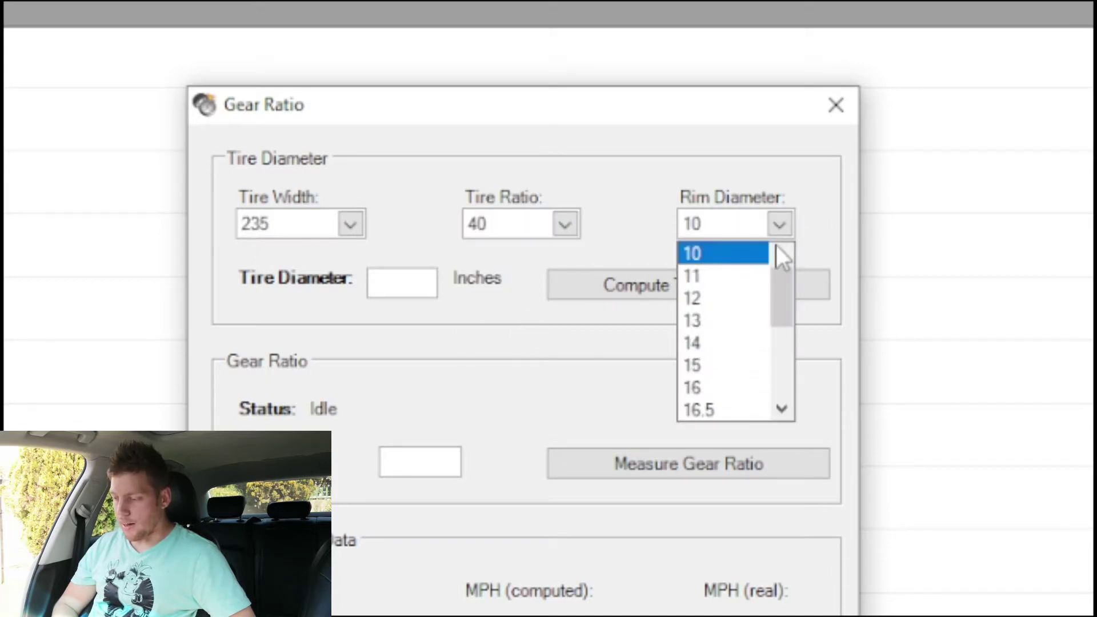
left_click_drag(779, 247, 776, 304)
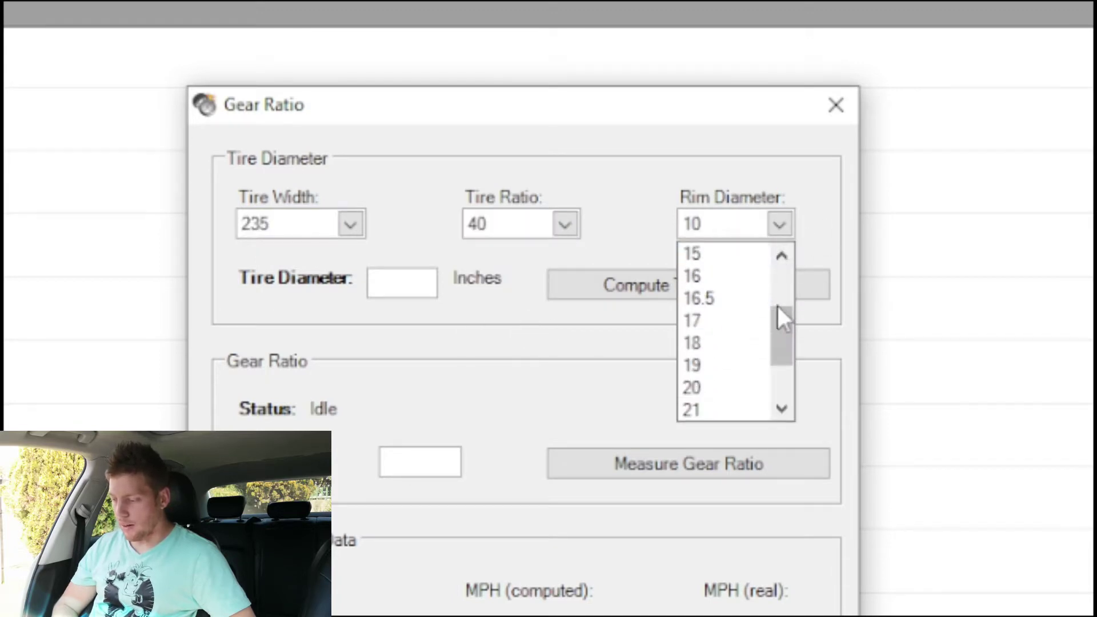
left_click(727, 344)
left_click(707, 280)
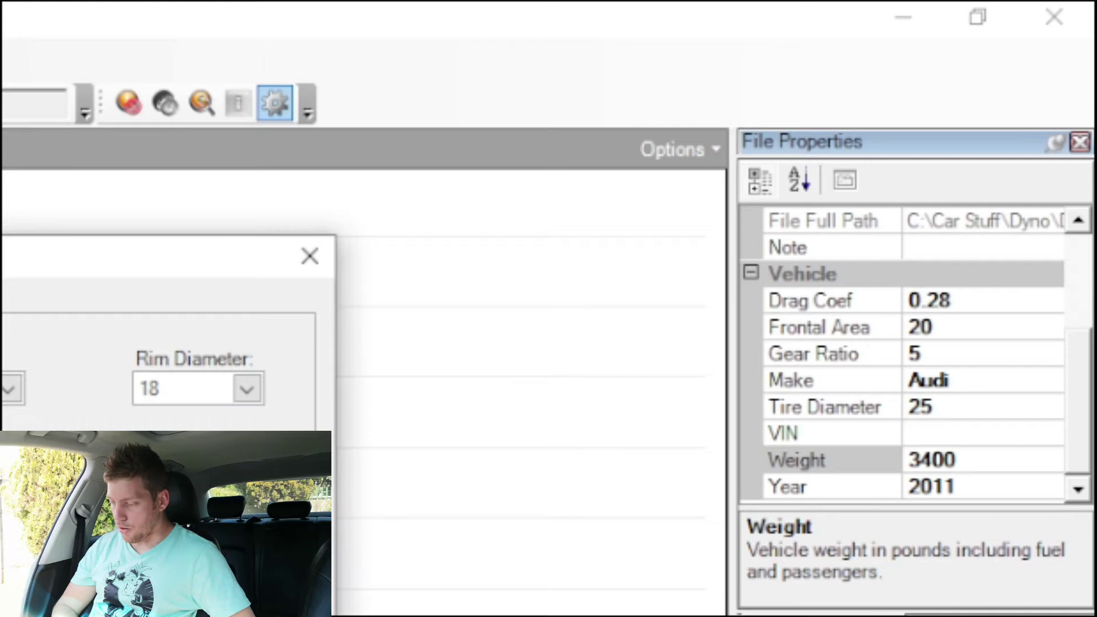
Enter tire diameter 25.4 and gear ratio 1 in the File Properties grid
left_click(942, 405)
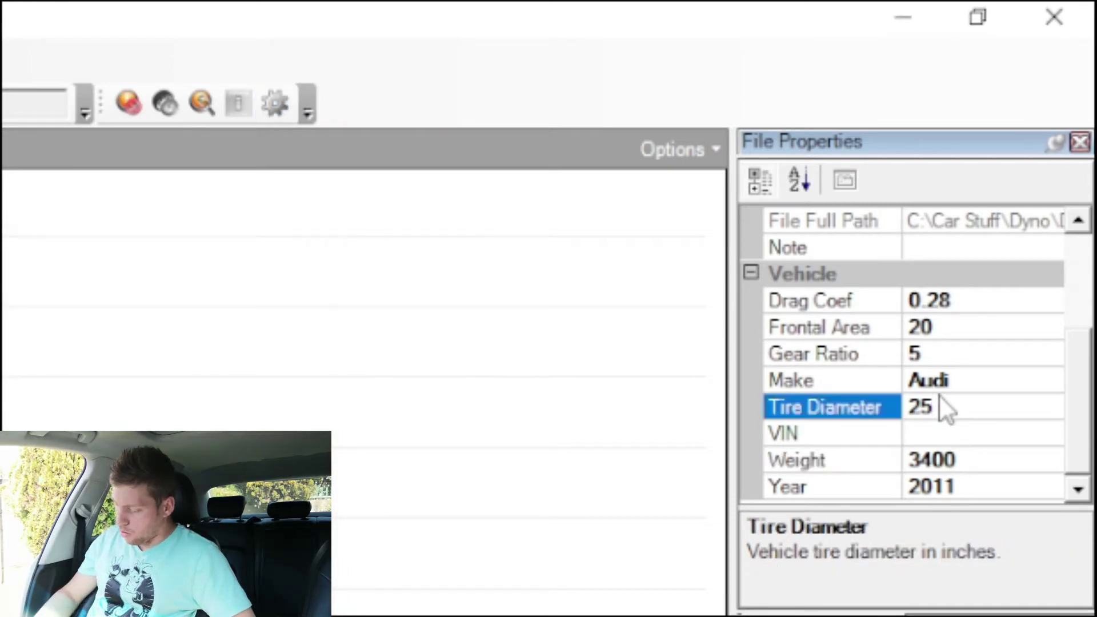
type(".40")
left_click(432, 445)
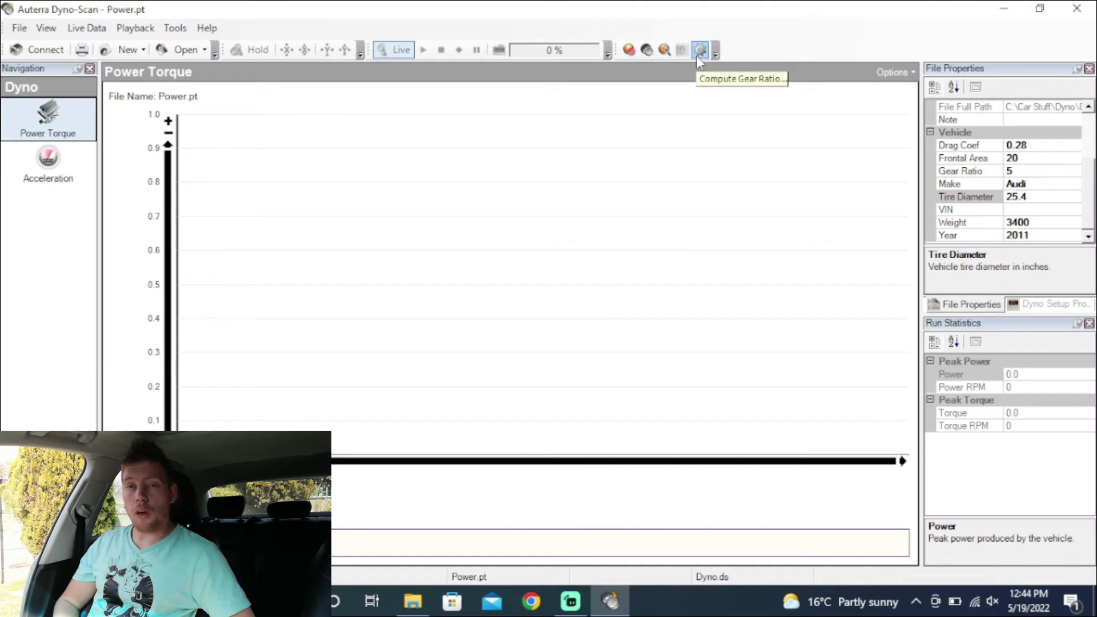
left_click(1014, 170)
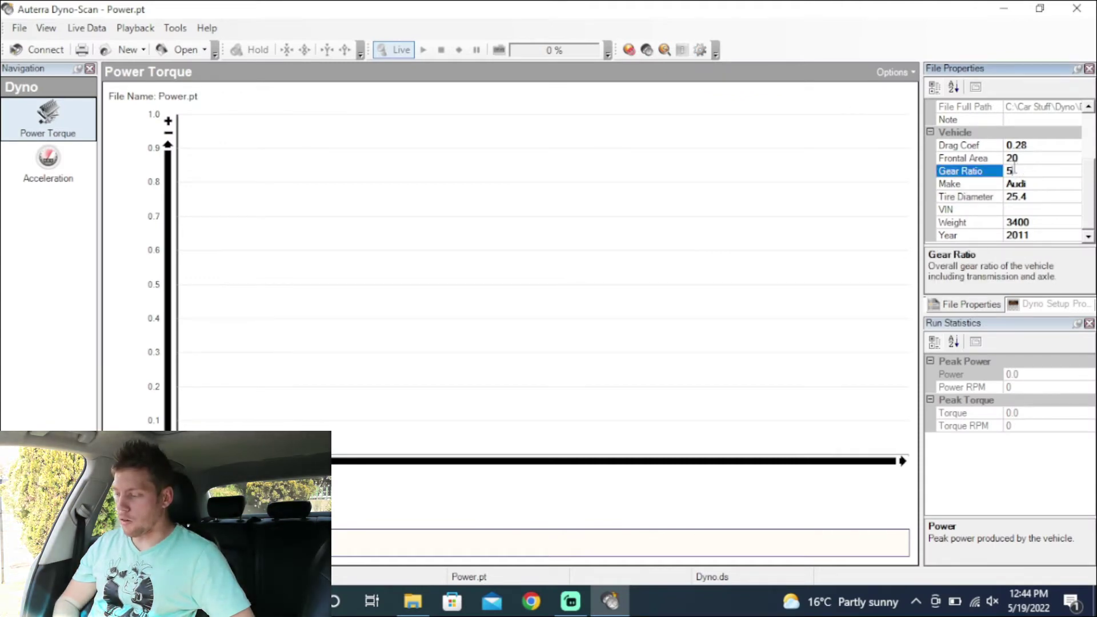
type("1")
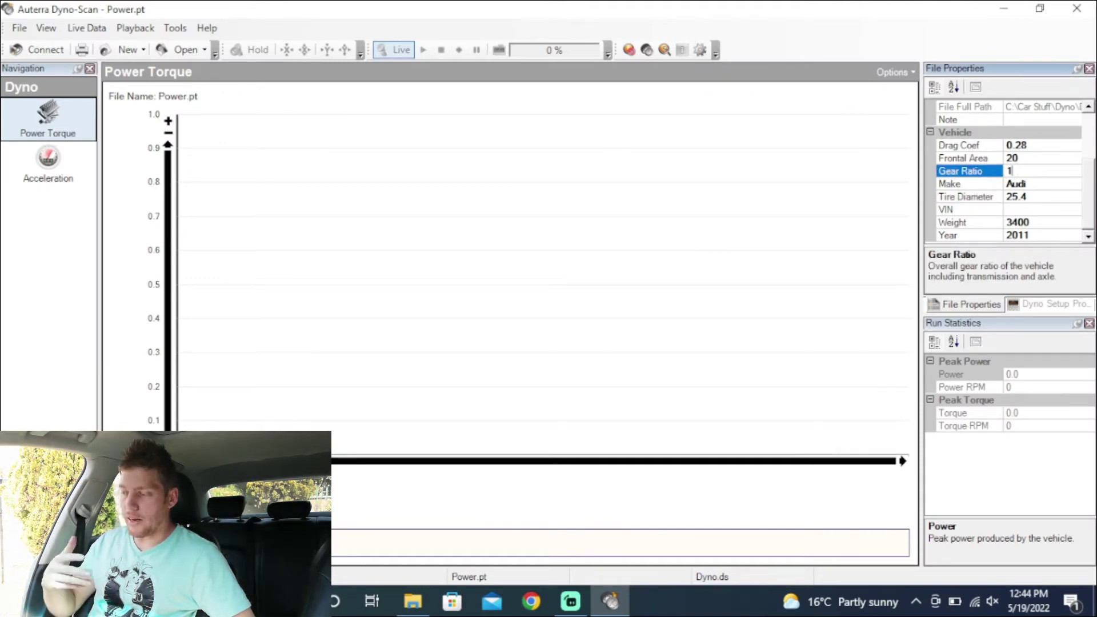
left_click(765, 155)
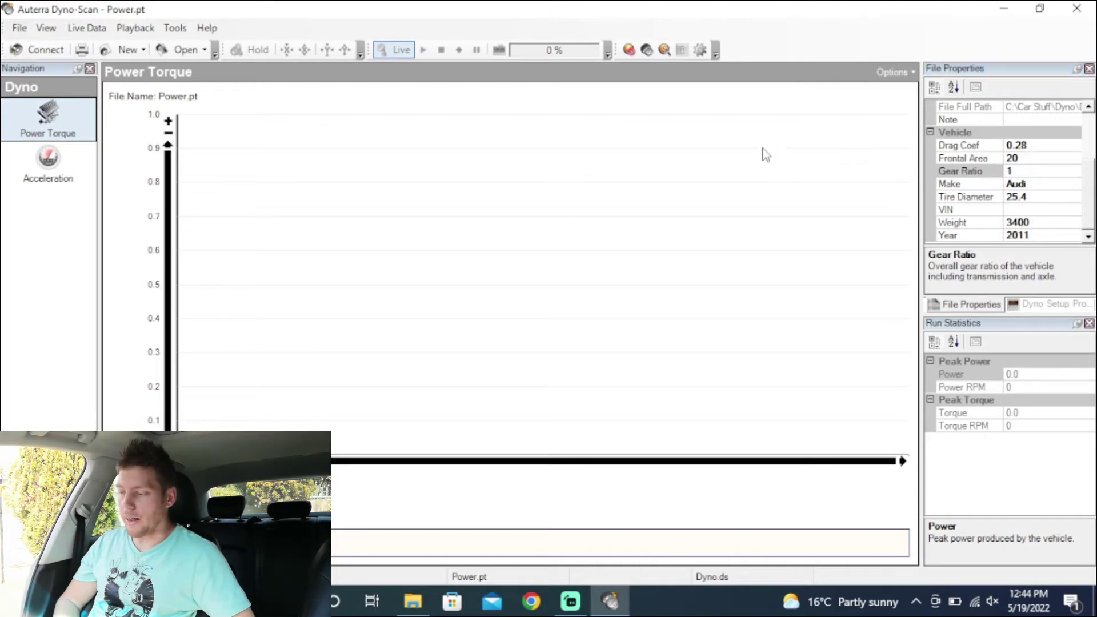
Reopen the Gear Ratio calculator, dismissing the not-connected error
left_click(703, 54)
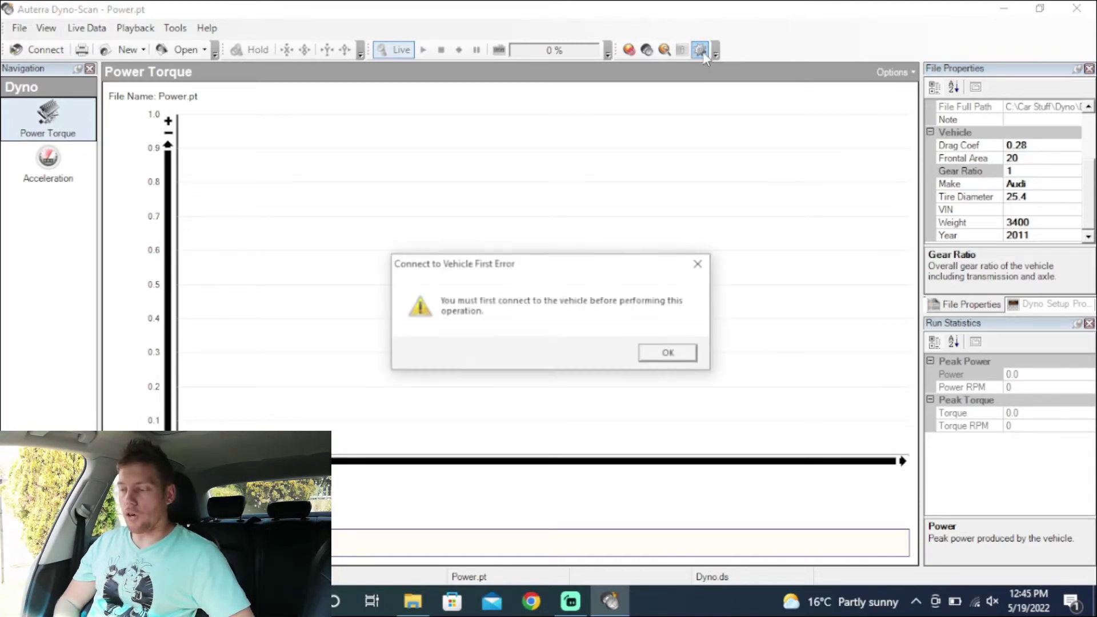
left_click(669, 353)
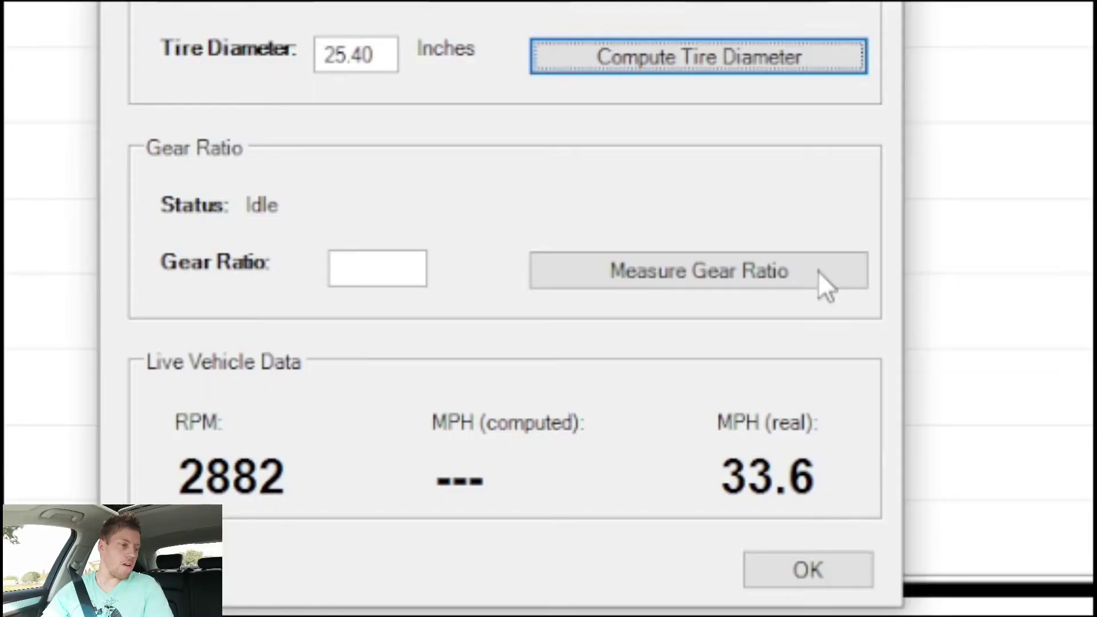
Measure the gear ratio while driving, storing 6.55 in the vehicle properties
left_click(818, 271)
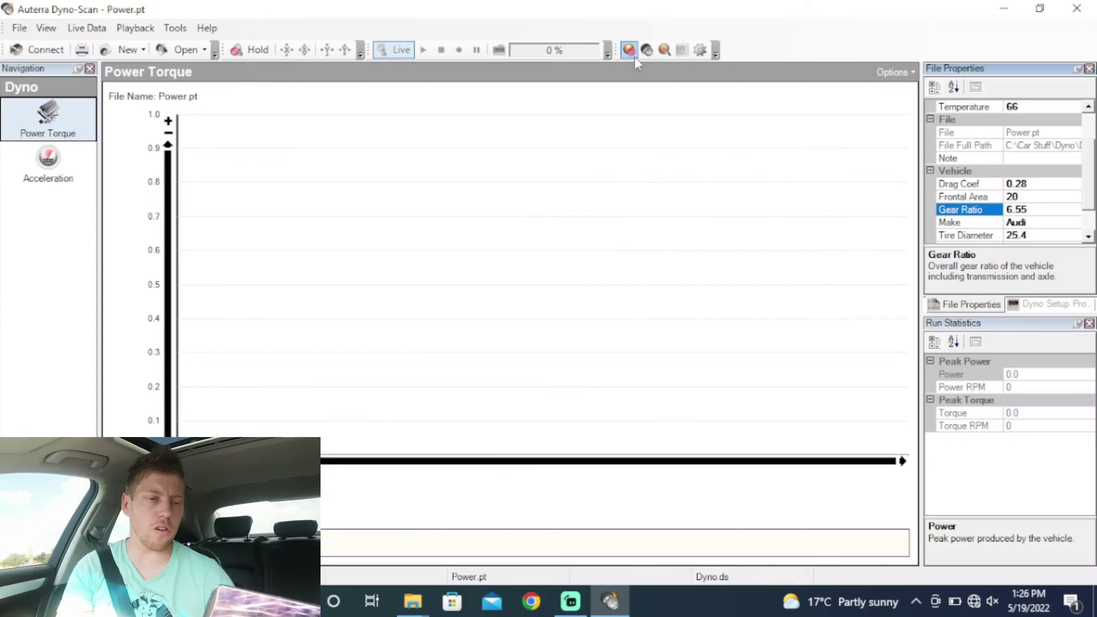
Set up a new dyno run with Power Torque as the run type
left_click(642, 58)
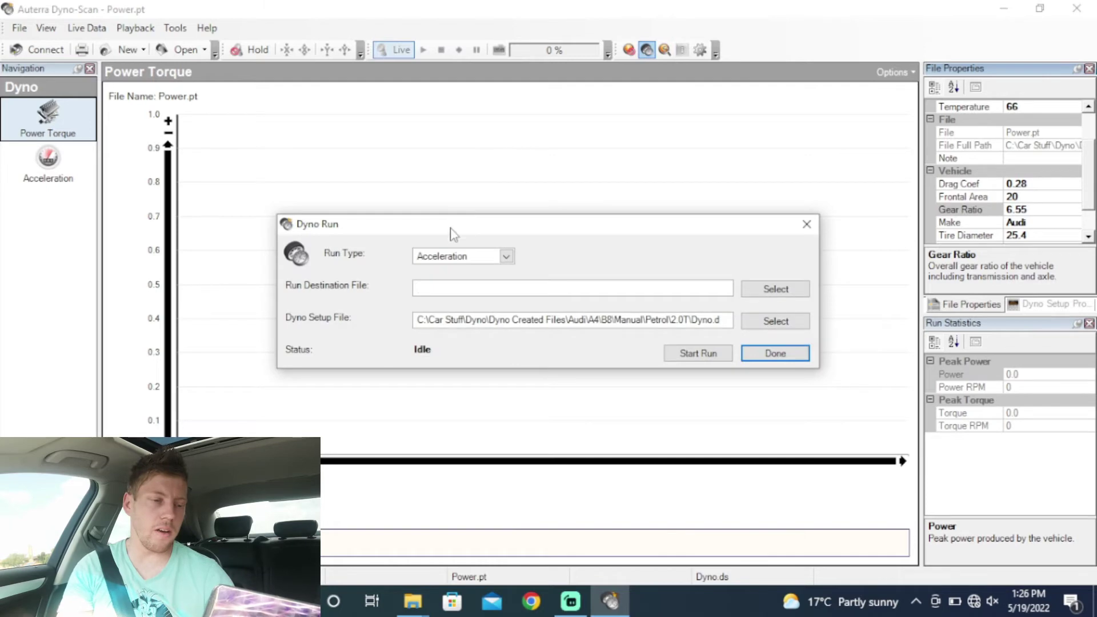
left_click(505, 256)
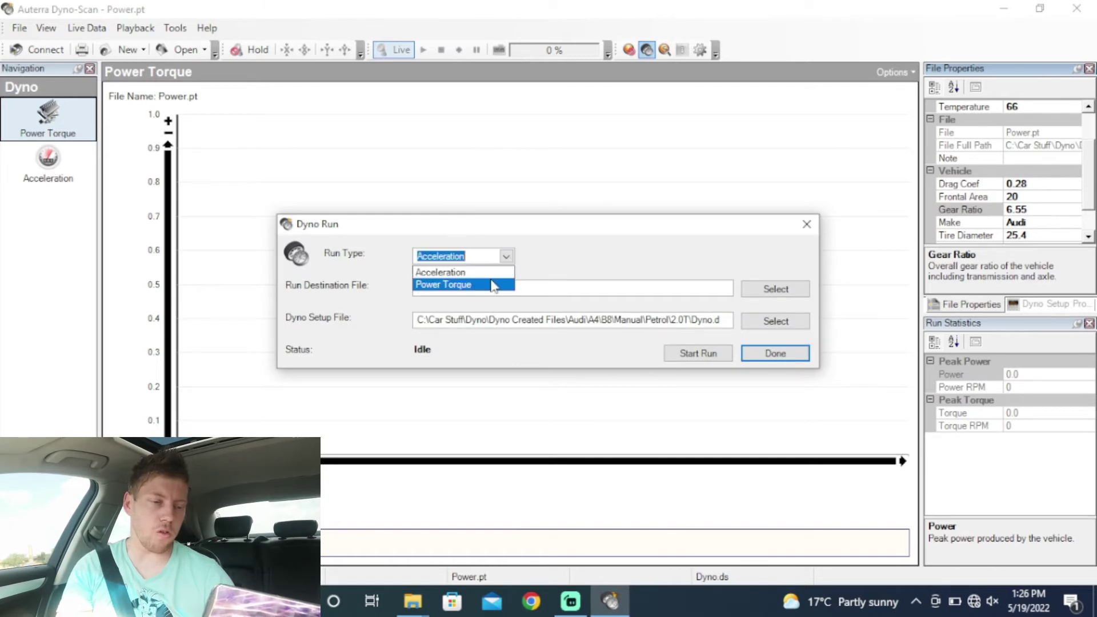
left_click(490, 284)
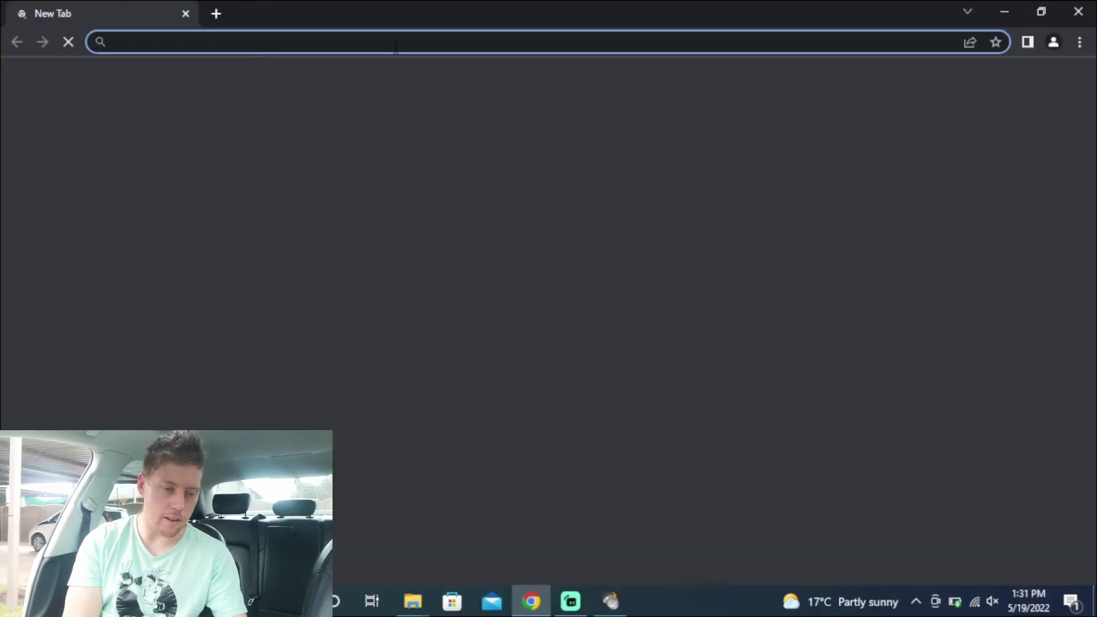
Search Google for '287hp to kw' to convert the peak power to kilowatts
left_click(394, 46)
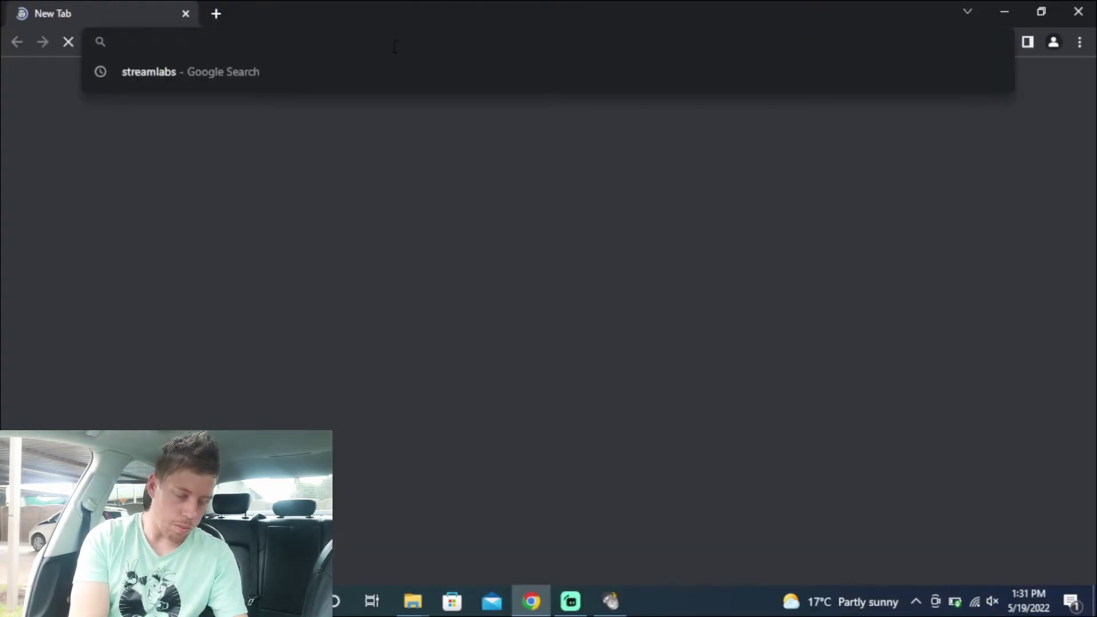
type("287hp to ")
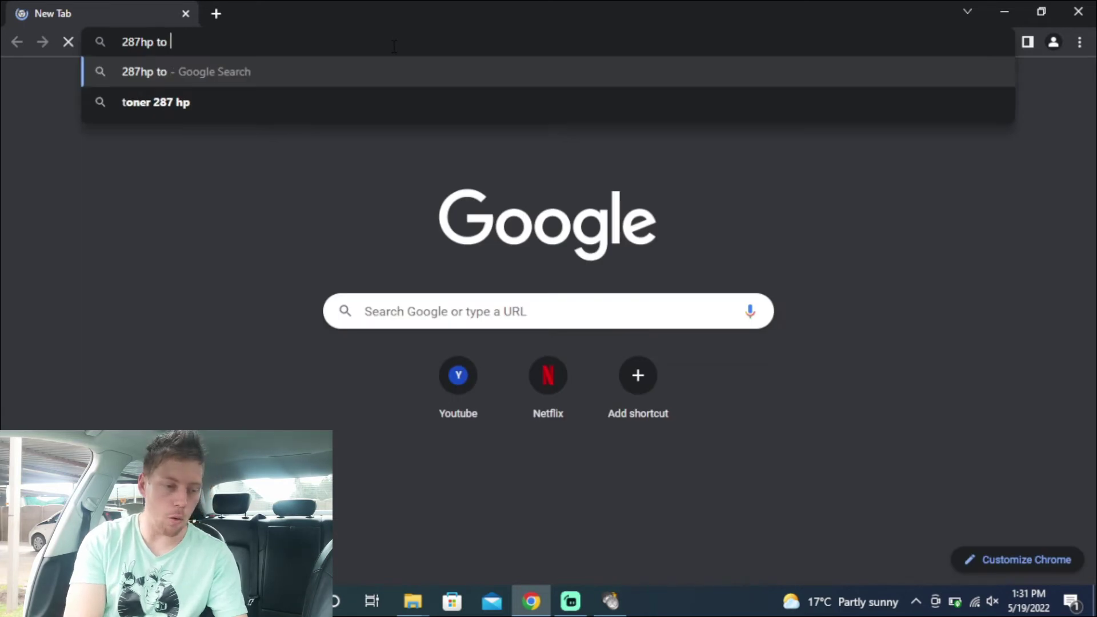
type("kw")
key("Return")
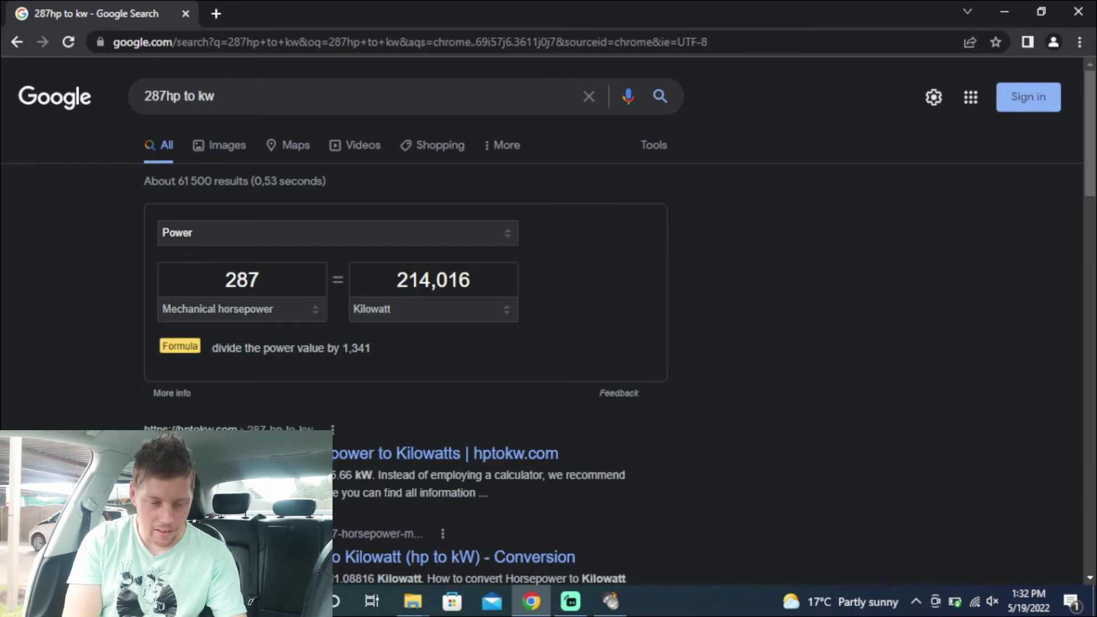
Search '306.5lb to nm' in Chrome and view the converter result of 415.5582 newton-metres
left_click(610, 600)
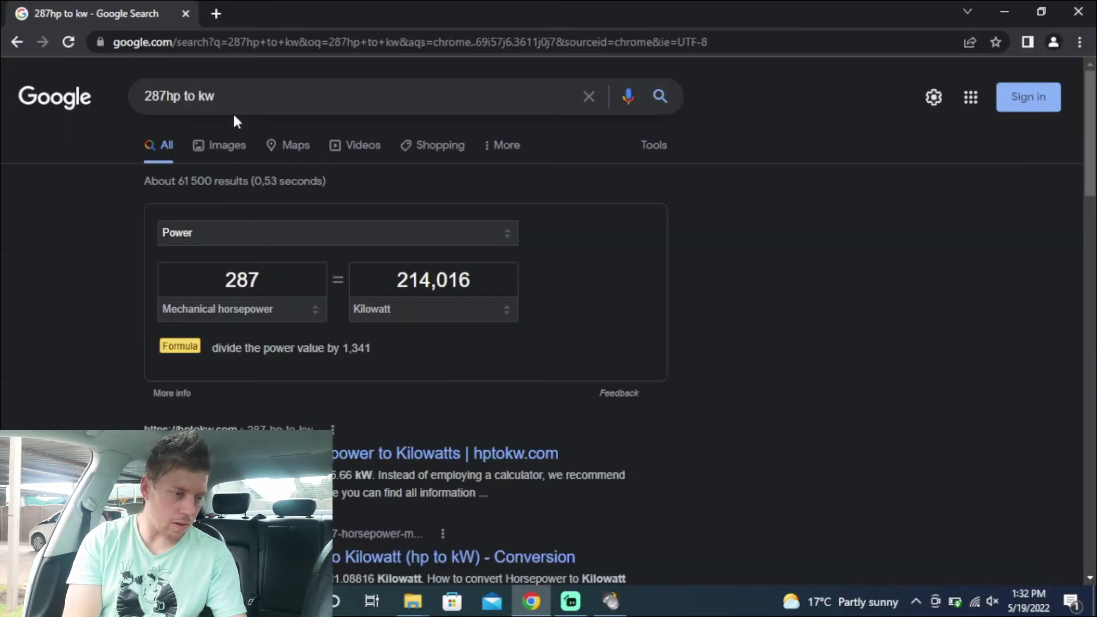
left_click_drag(217, 96, 142, 90)
type("30")
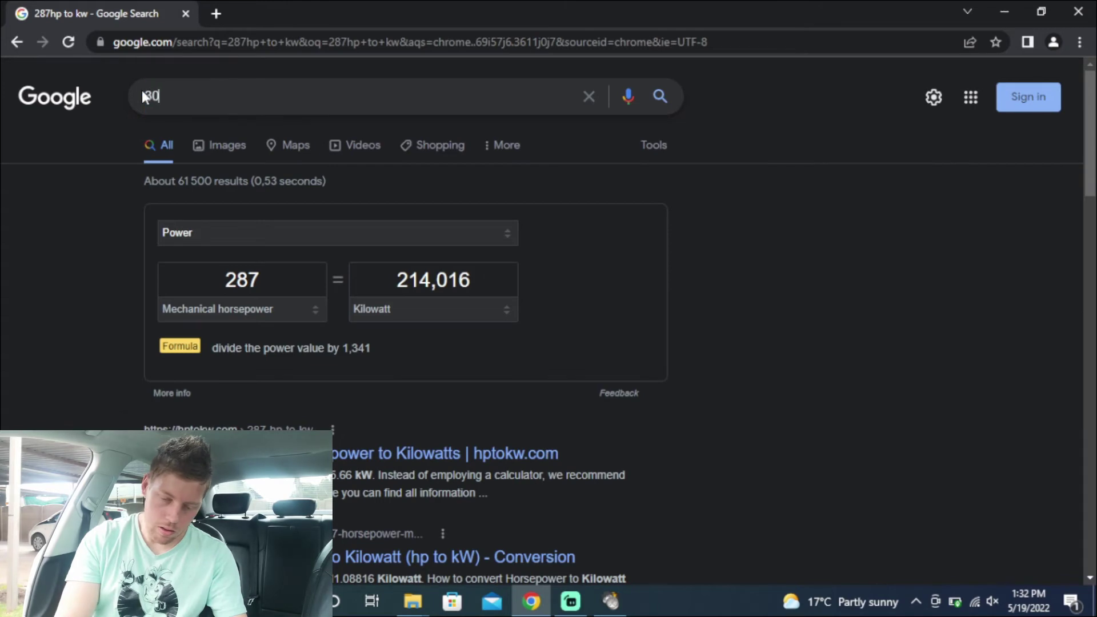
type("6.5lb t")
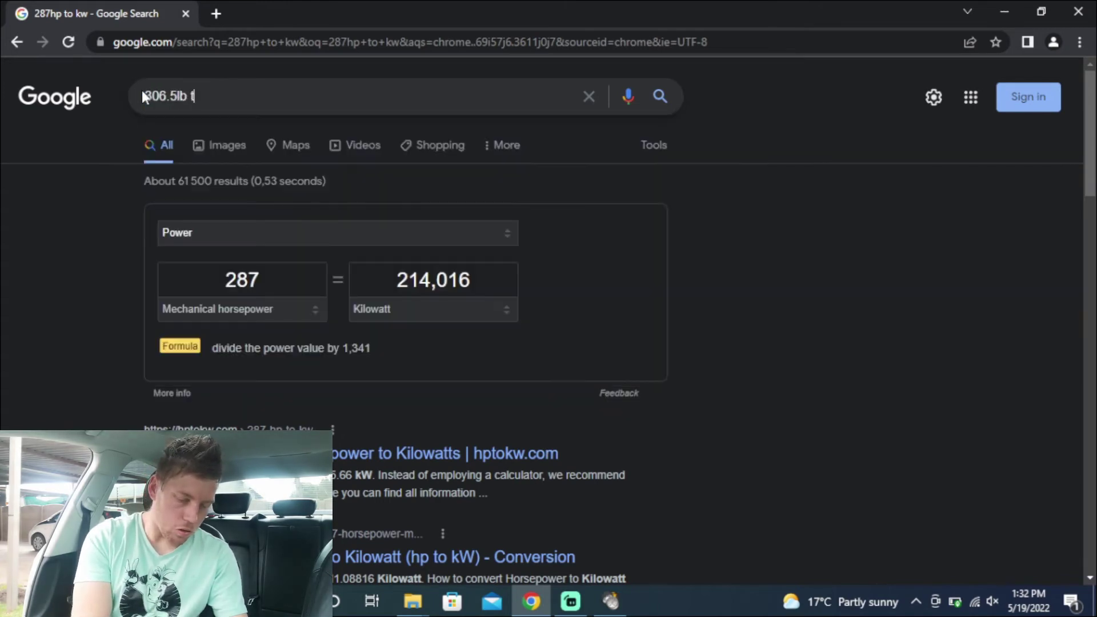
type("o nm")
key("Return")
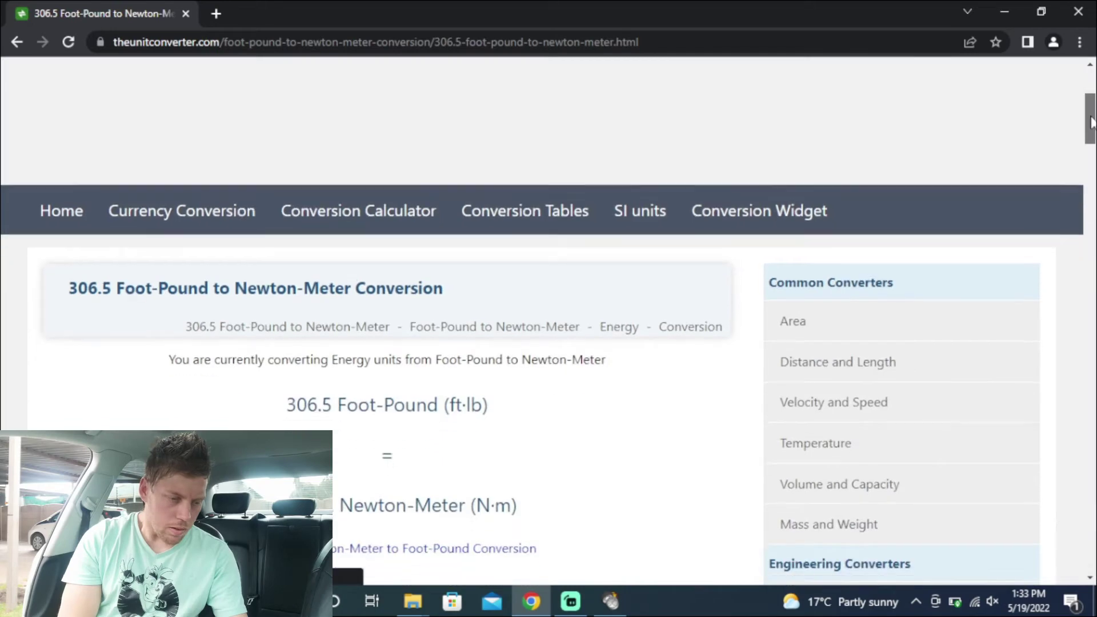
scroll(1094, 135, "down", 1)
scroll(1093, 134, "down", 2)
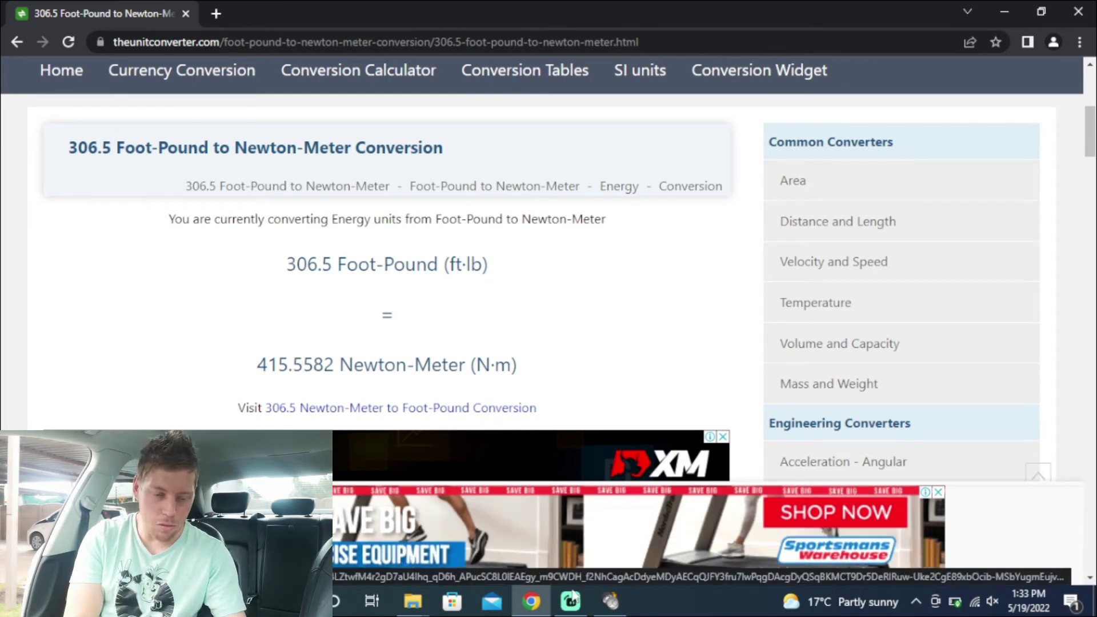
Return to Dyno-Scan's Power.pt graph and read the blue curve's values near its 306.5 peak at 4200 RPM
left_click(613, 605)
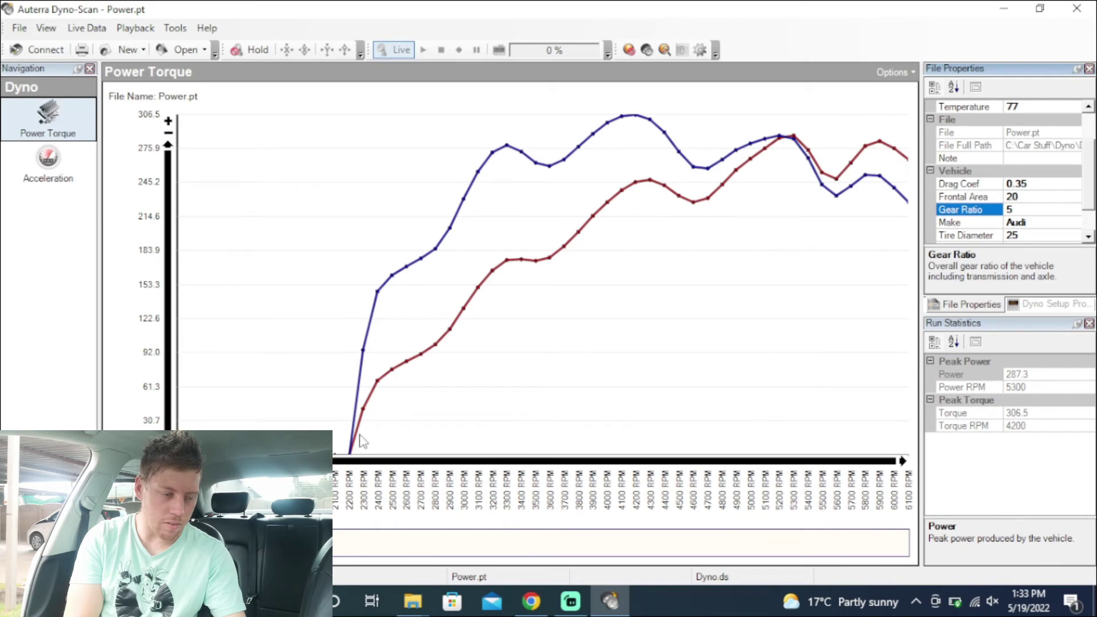
mouse_move(435, 250)
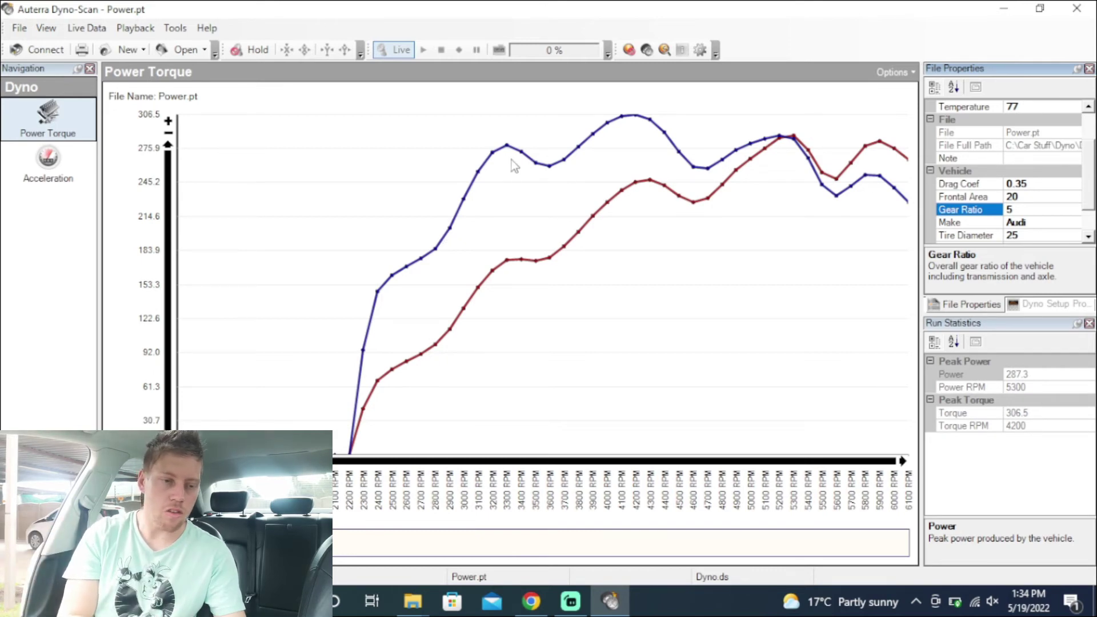
mouse_move(636, 118)
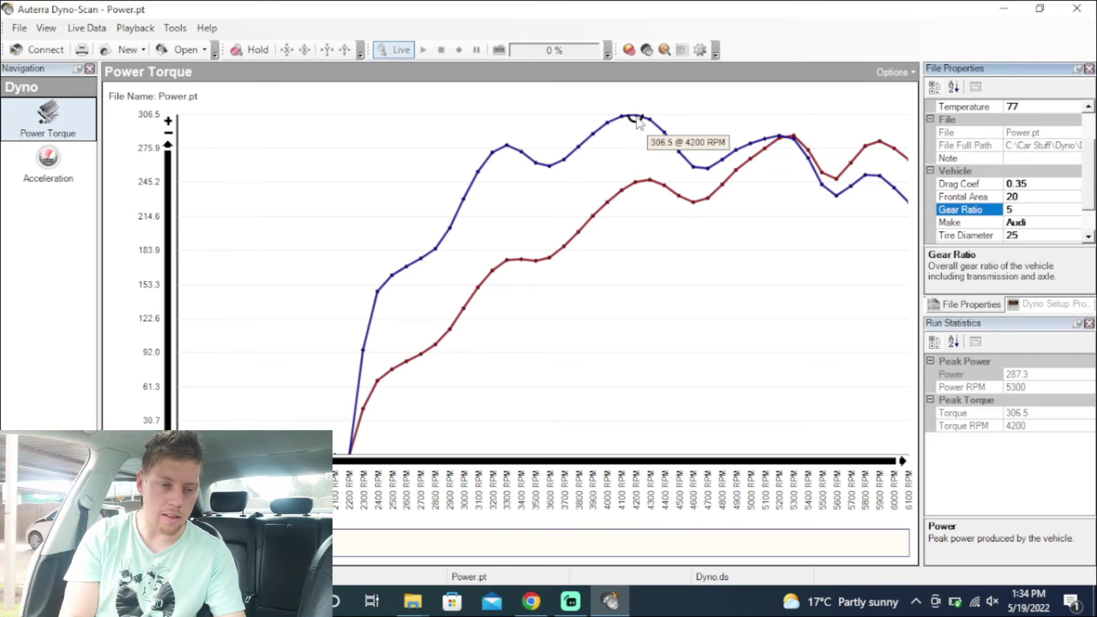
mouse_move(780, 137)
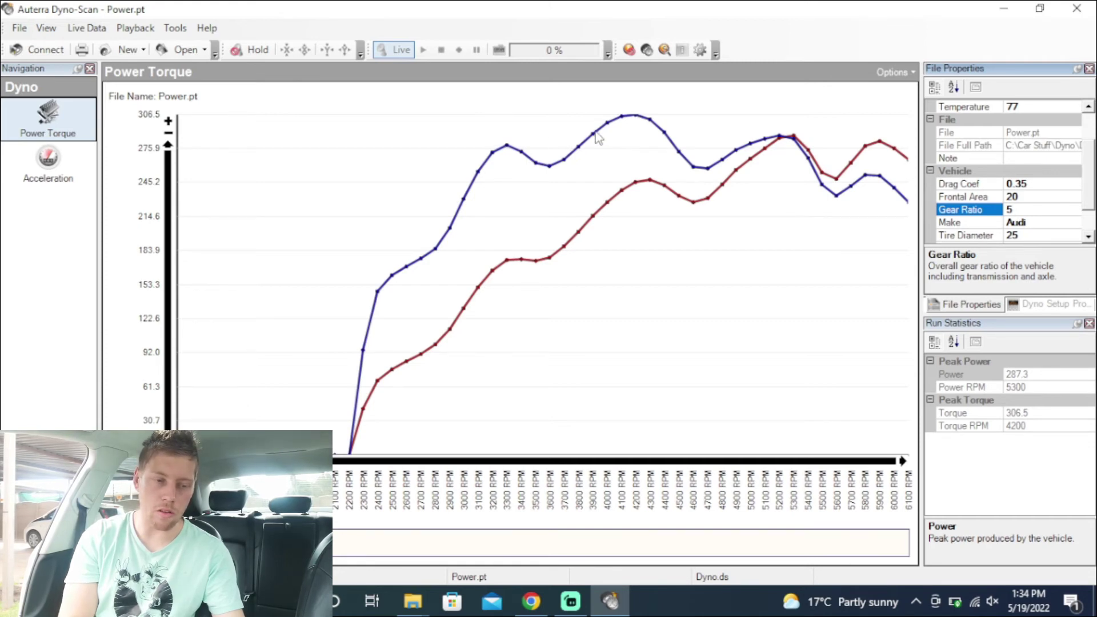
mouse_move(594, 137)
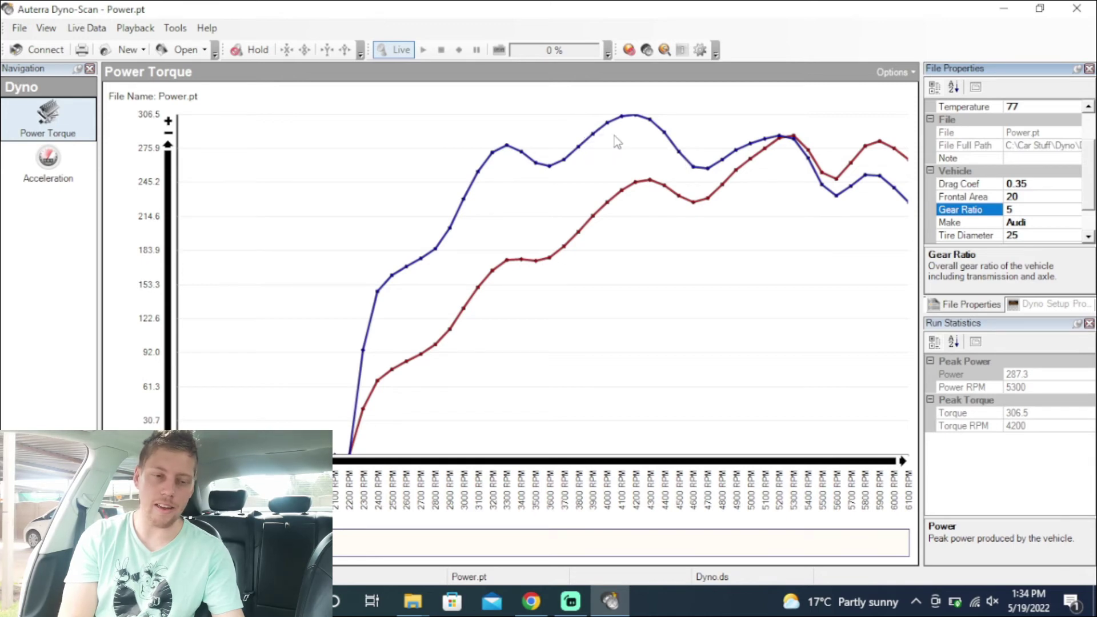